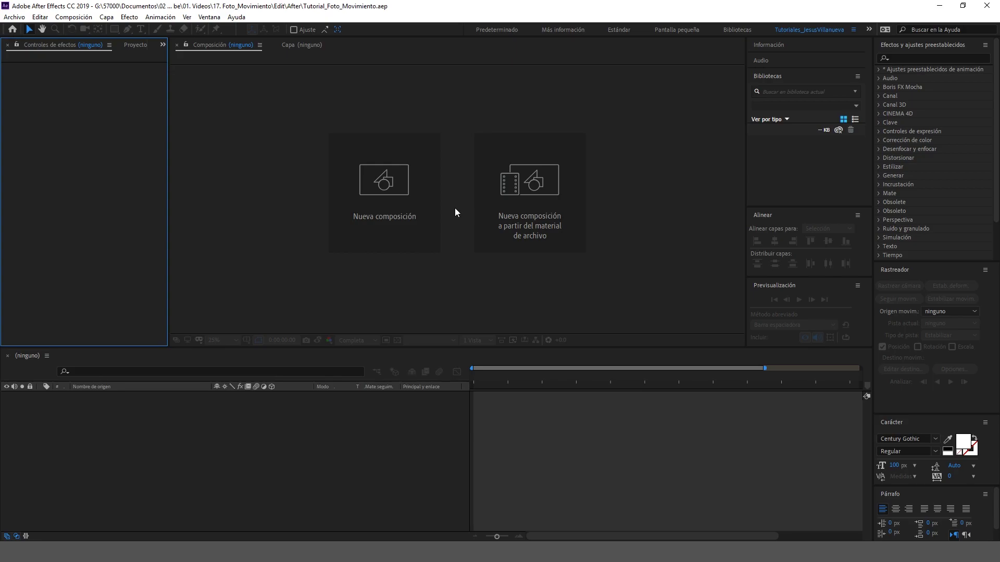
Create a 1080×1350, 29.97 fps composition named Comp 1 with a 0:00:04:00 duration
left_click(408, 214)
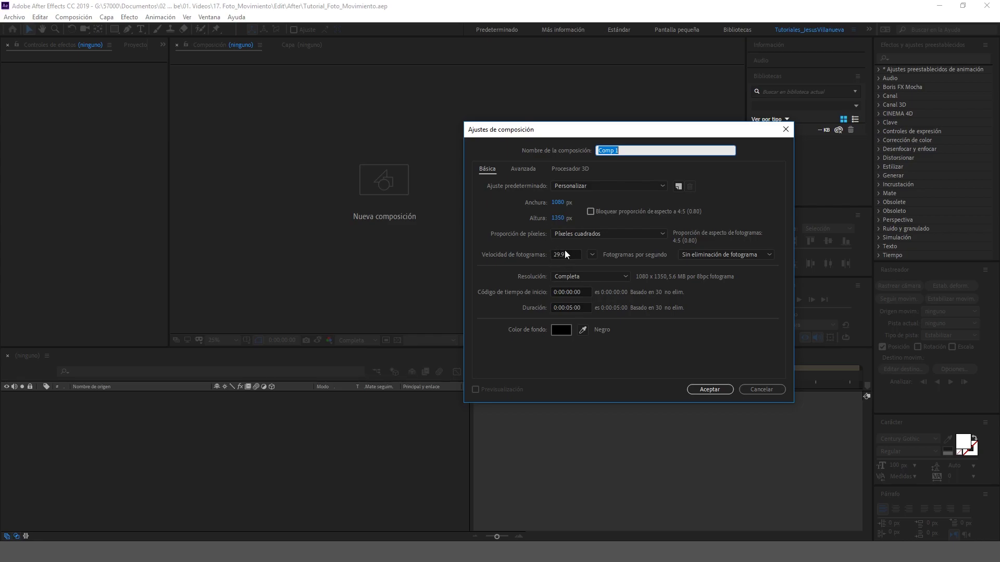
left_click(573, 307)
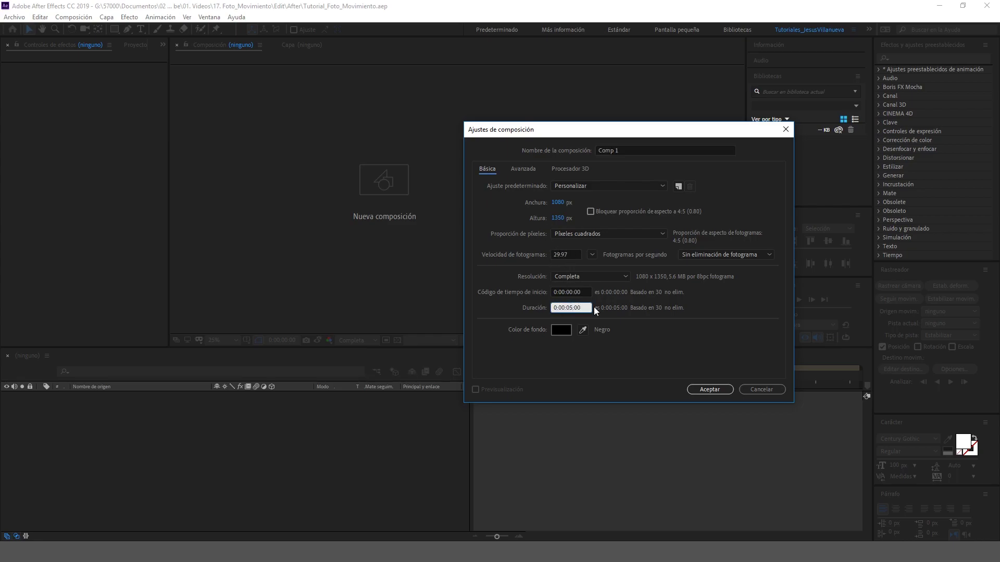
type("4")
left_click(709, 390)
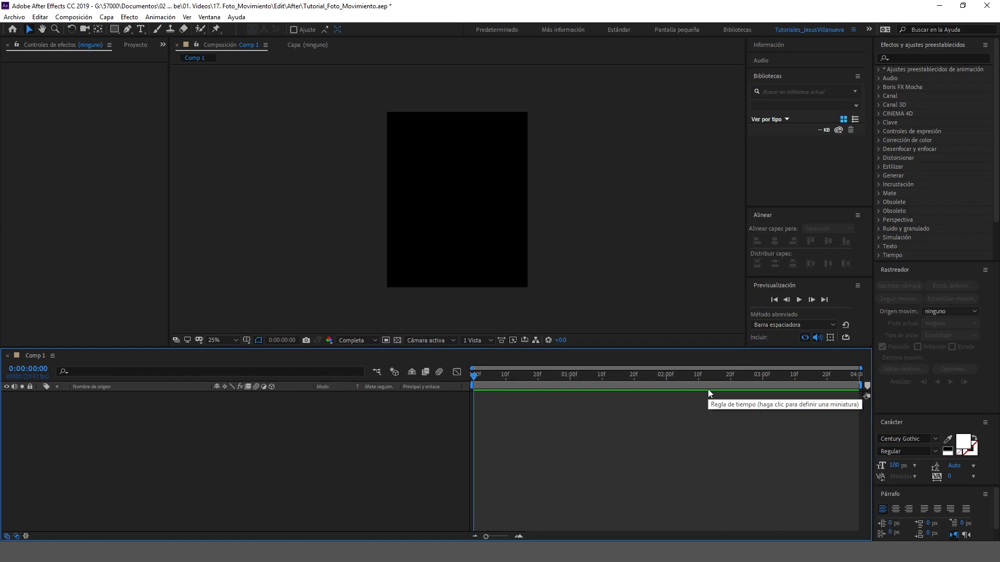
Import Fire_Hand.jpeg with Ctrl+I and place it in Comp 1 as a layer
left_click(141, 46)
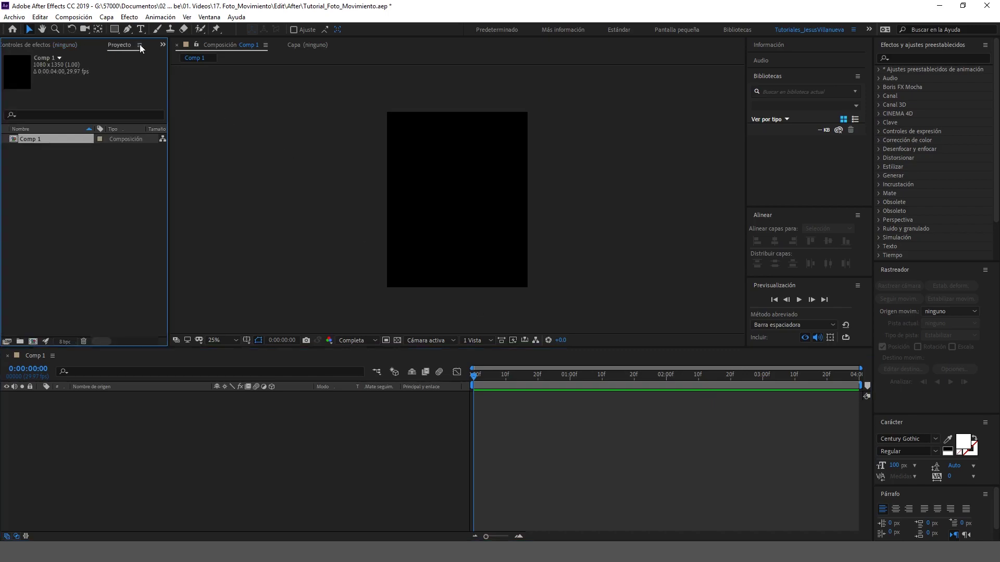
key("ctrl+i")
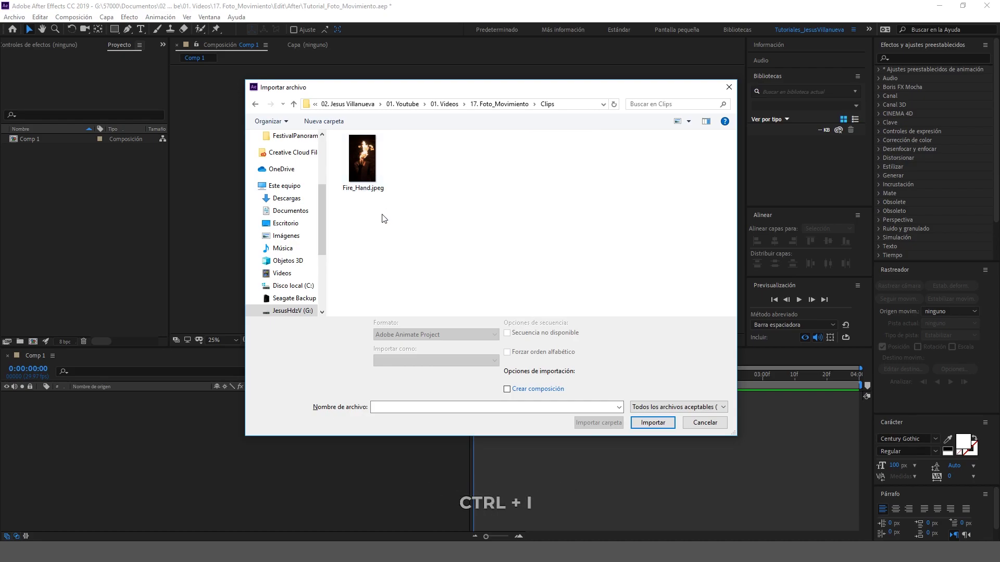
left_click(369, 165)
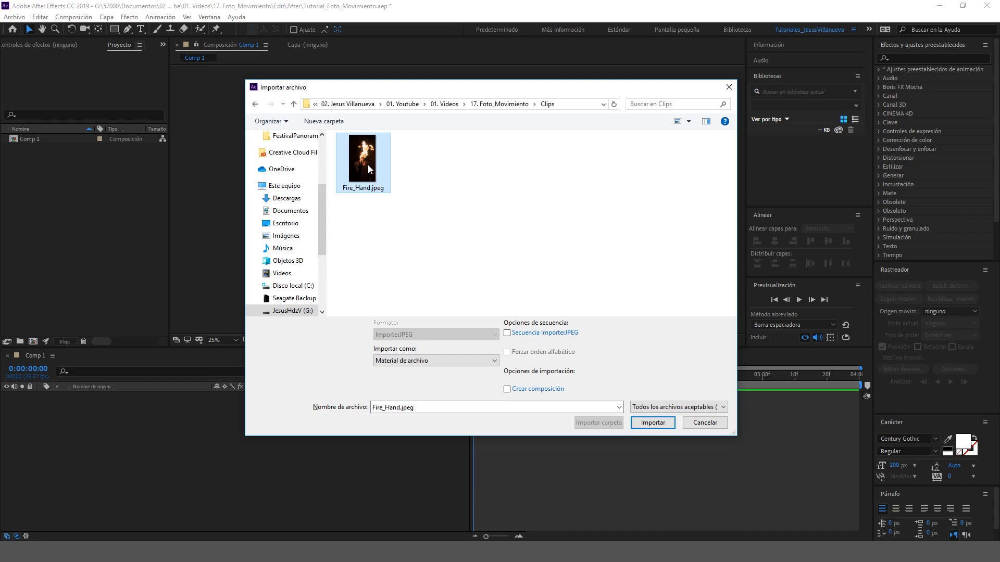
left_click(639, 423)
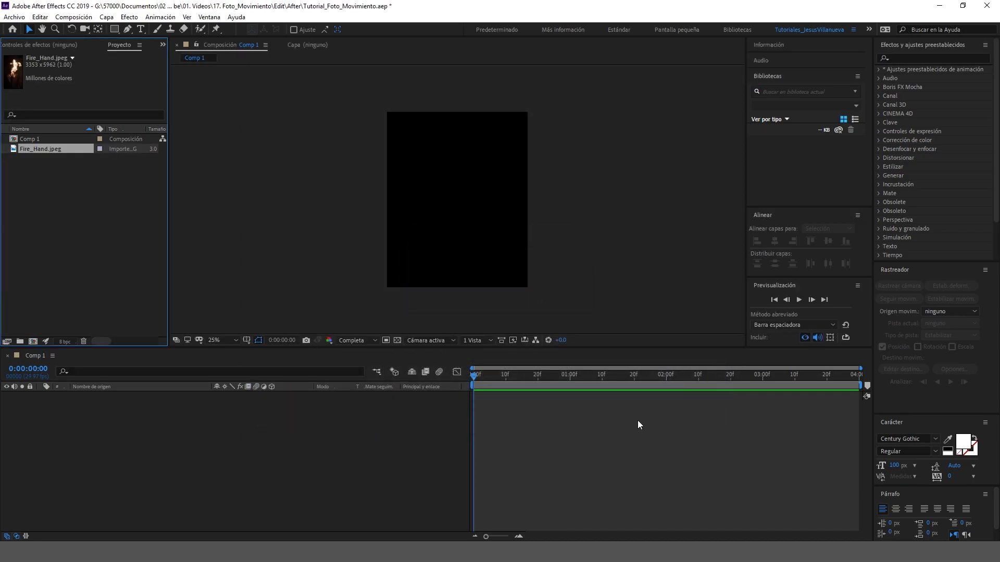
left_click_drag(57, 150, 127, 429)
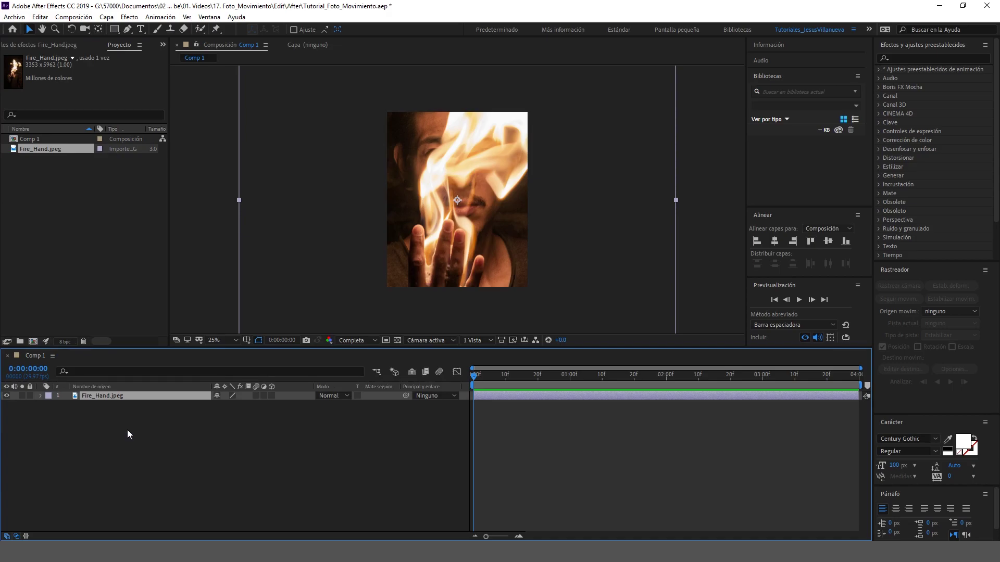
Scale the Fire_Hand.jpeg layer to 33% and move it down to position 540, 506
key("s")
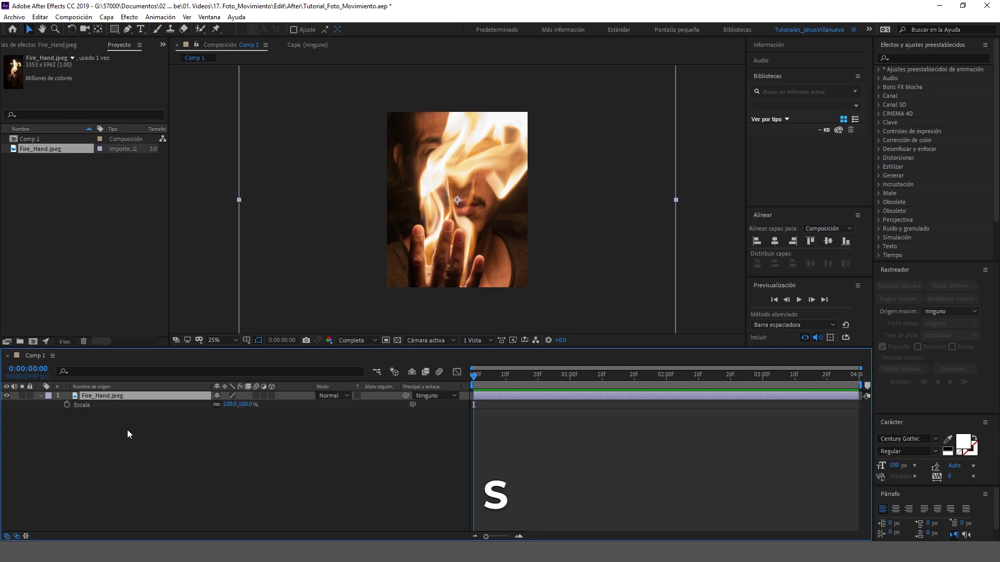
left_click(230, 405)
type("33")
key("Return")
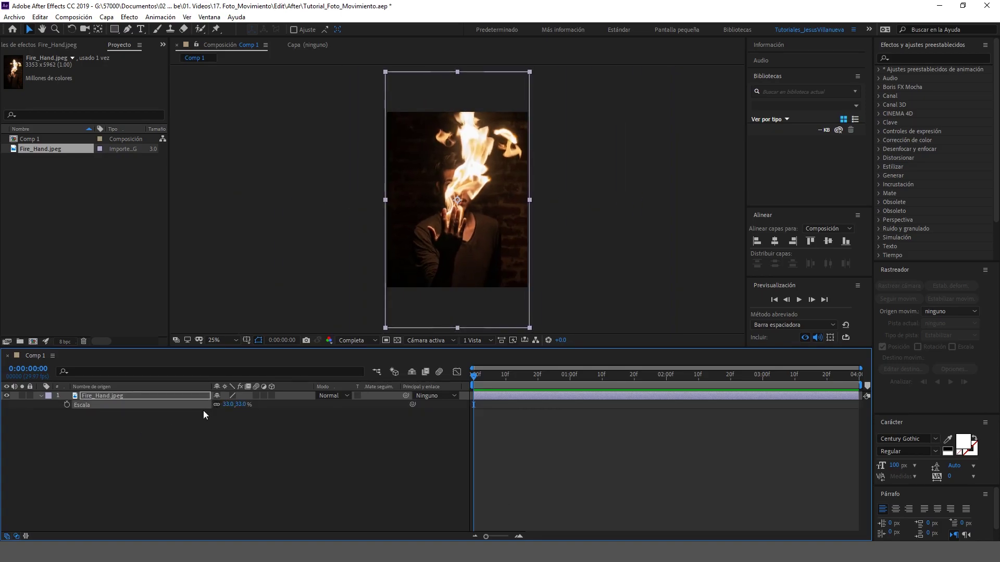
key("p")
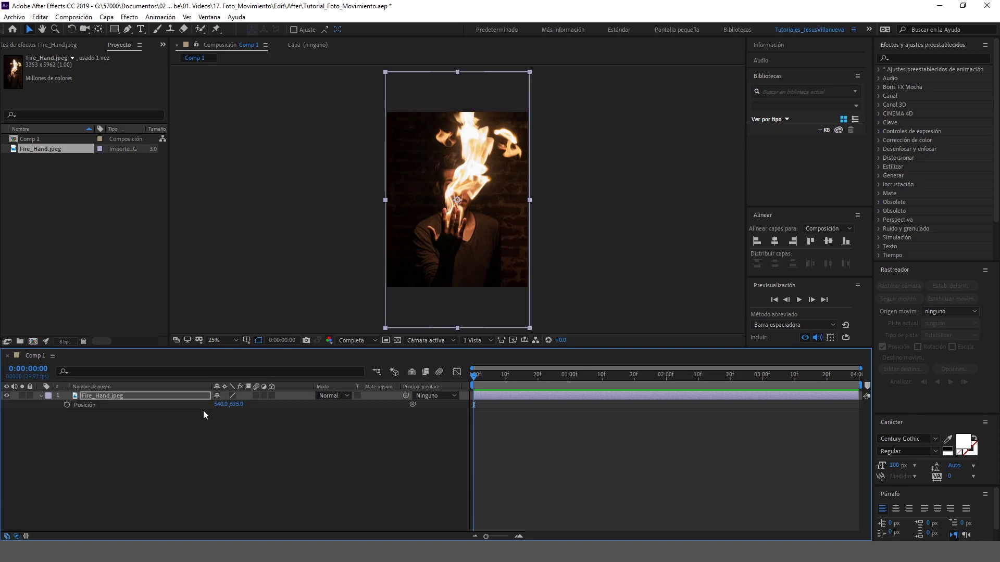
mouse_move(236, 405)
left_mouse_down()
mouse_move(315, 396)
mouse_move(310, 402)
left_mouse_up()
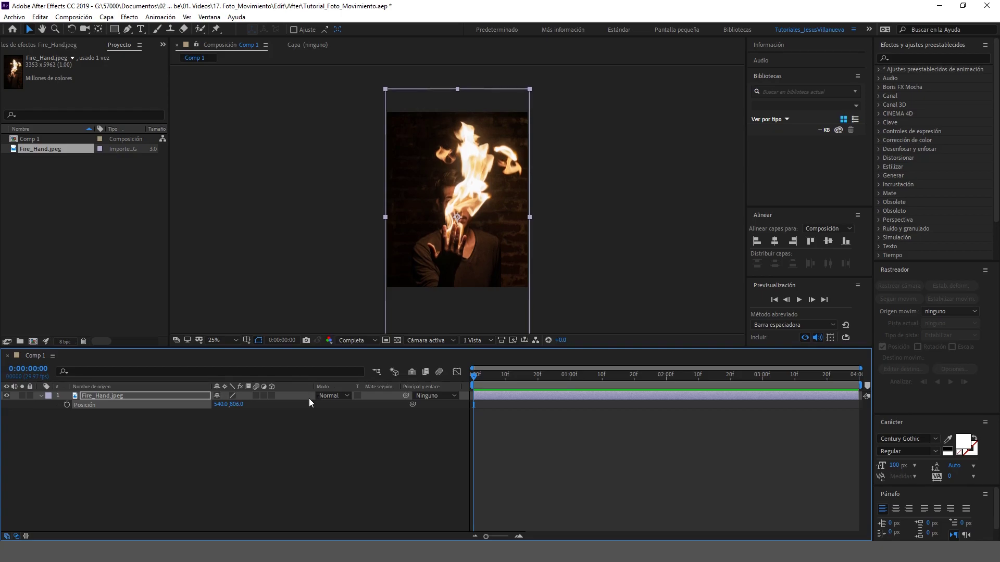
Precompose the Fire_Hand.jpeg layer into a new composition named Fotografía
right_click(175, 396)
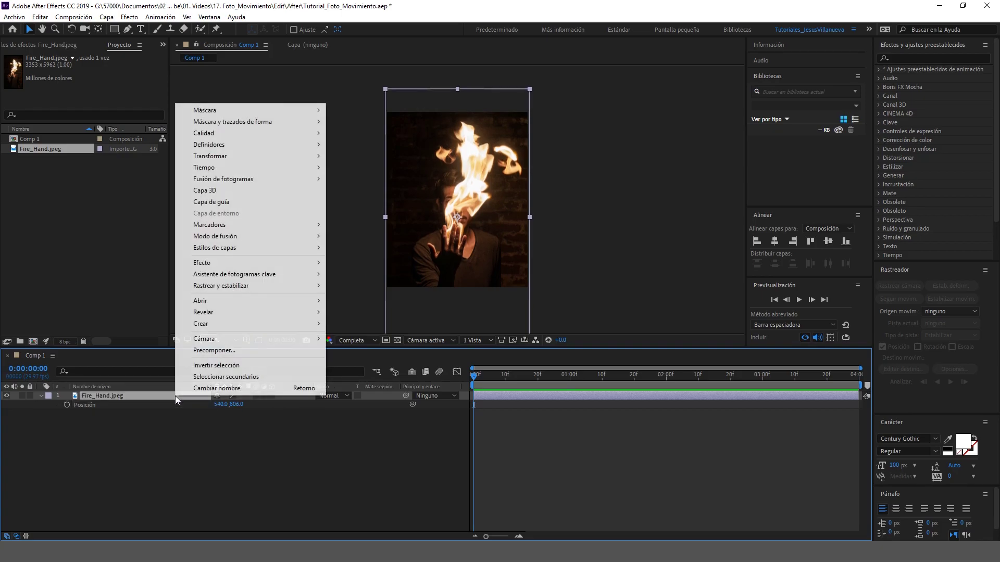
left_click(207, 354)
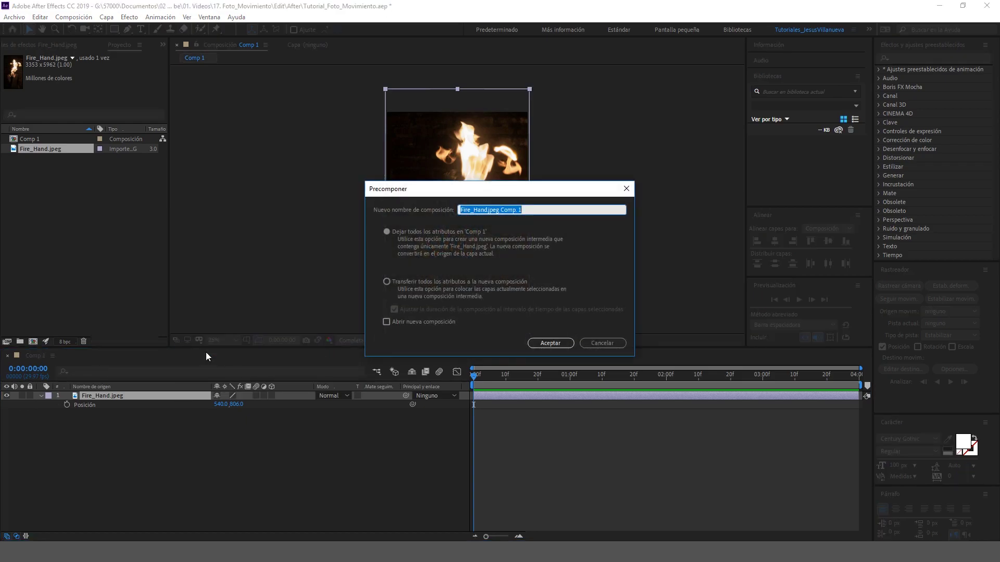
type("Fotografía")
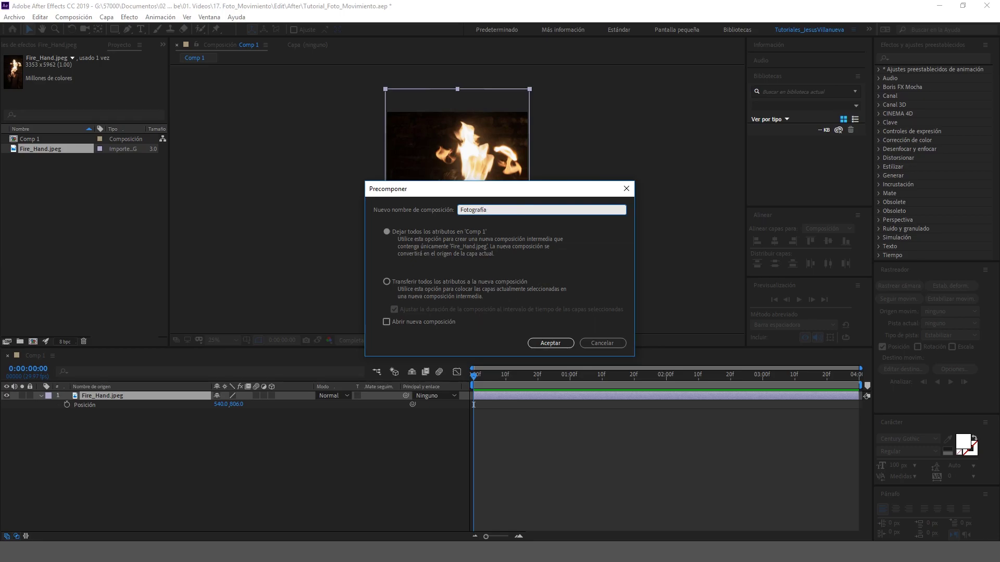
left_click(550, 343)
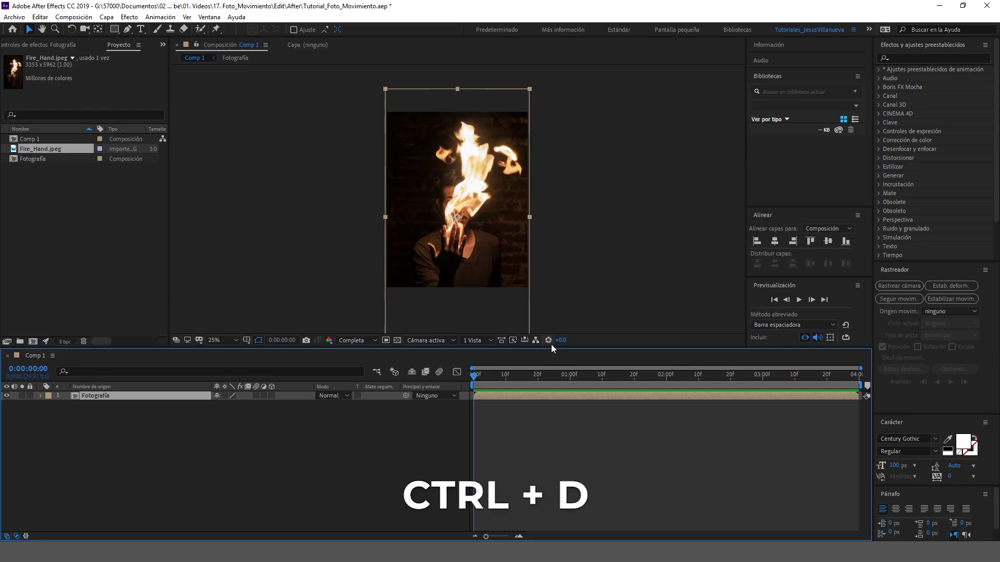
Duplicate the Fotografía layer with Ctrl+D and name the top copy Deformación
key("ctrl+d")
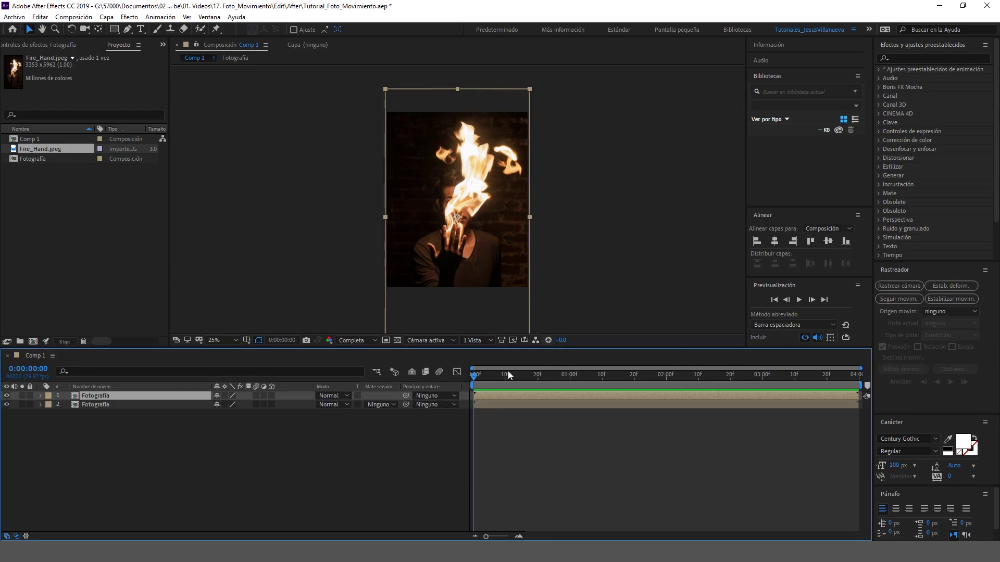
key("Return")
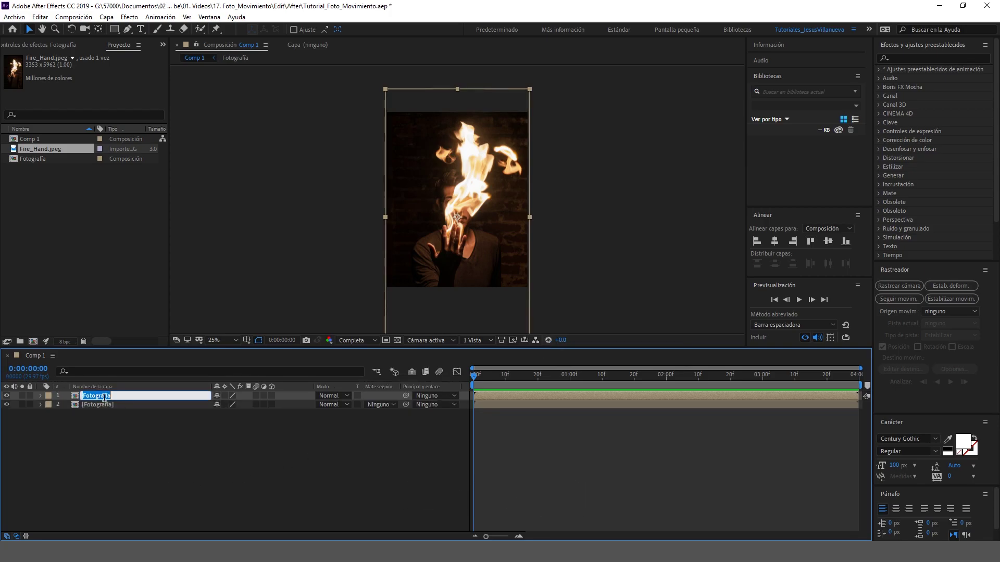
type("Deformación")
key("Return")
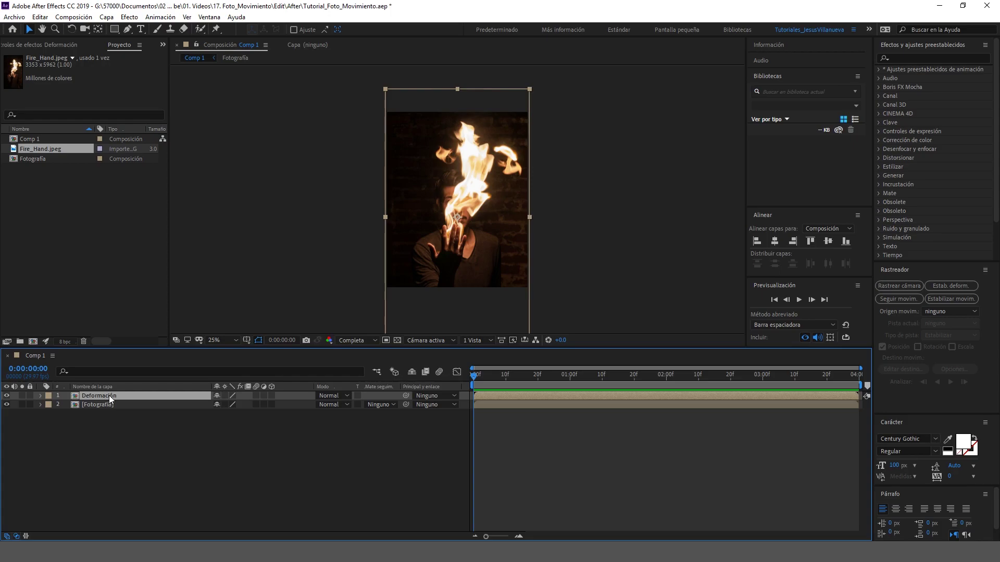
left_click(215, 33)
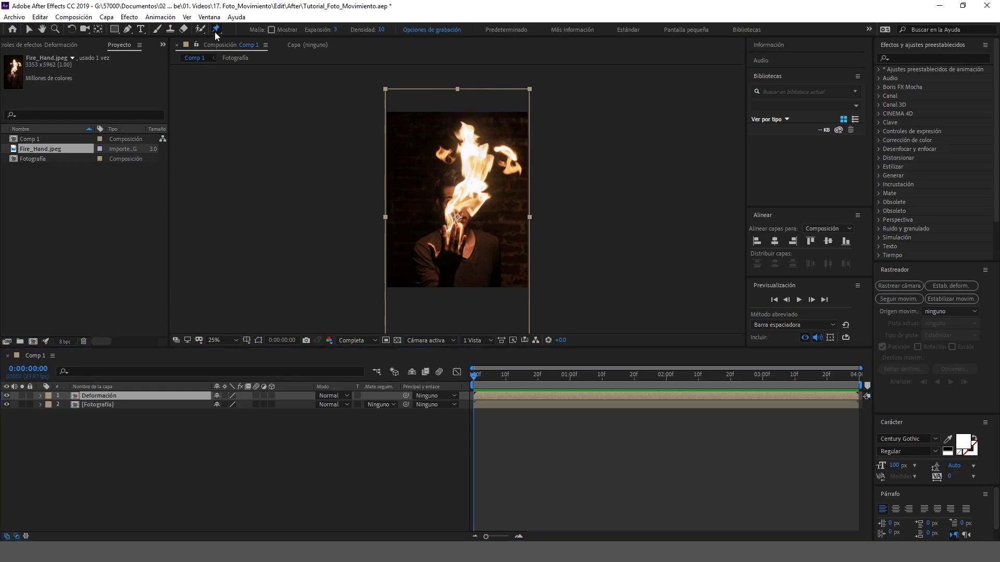
Place puppet pins on Deformación from the hand up the flame to its tip
left_click(451, 222)
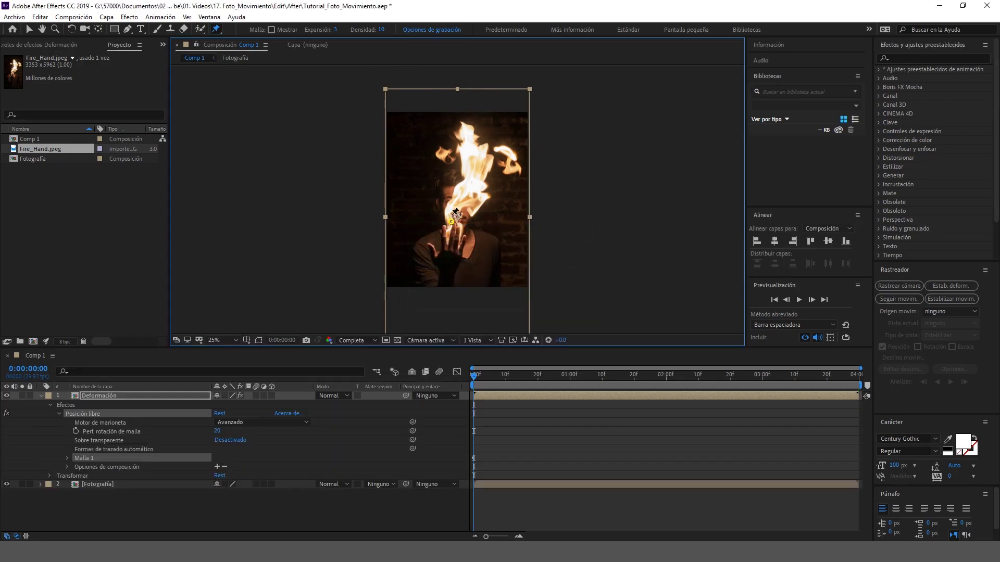
left_click(454, 208)
left_click(471, 191)
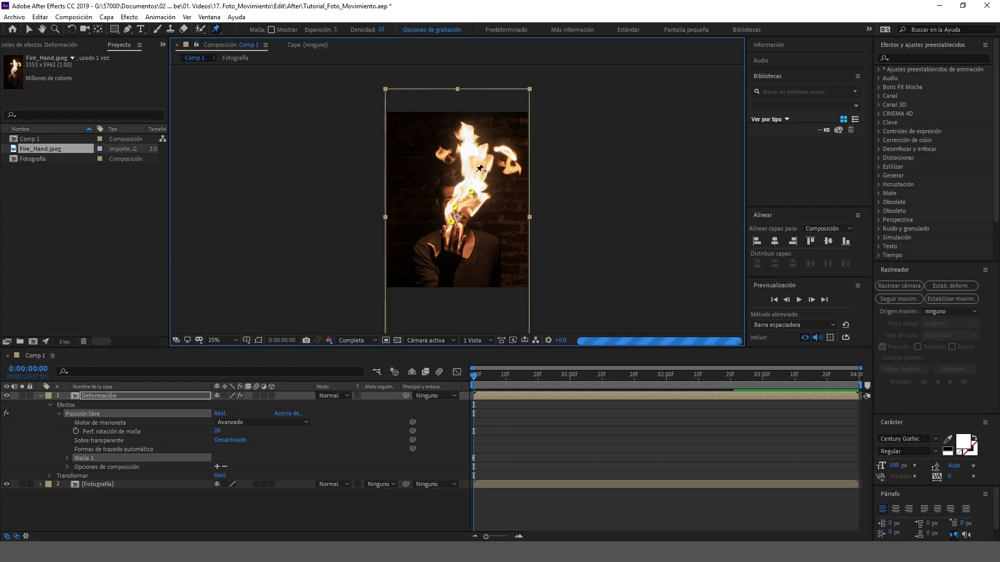
left_click(476, 170)
left_click(471, 149)
left_click(464, 125)
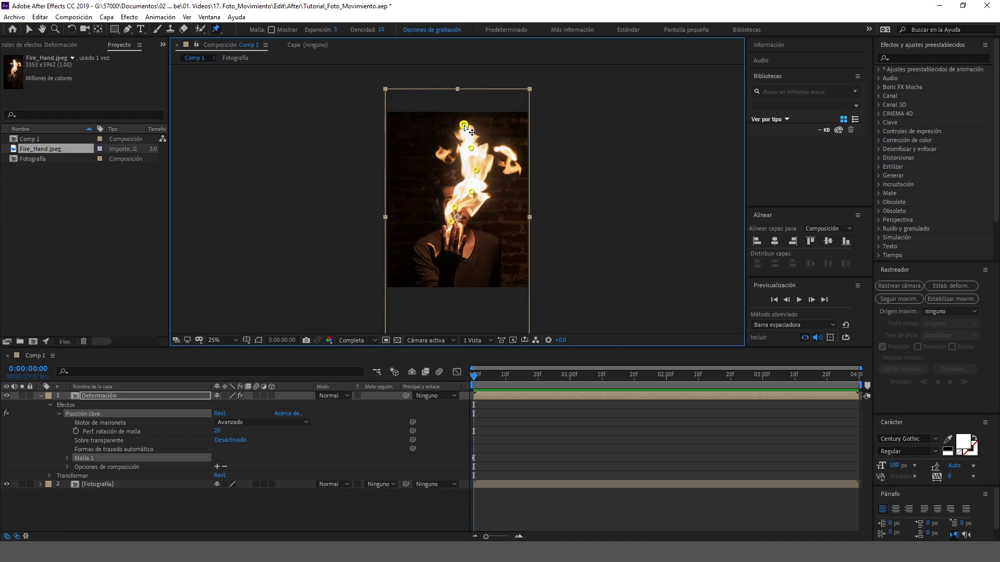
Add more pins across the upper flame, both flame sides, the lower flame and fingers
left_click(455, 142)
left_click(483, 137)
left_click(459, 165)
left_click(492, 167)
left_click(488, 189)
left_click(455, 183)
left_click(448, 200)
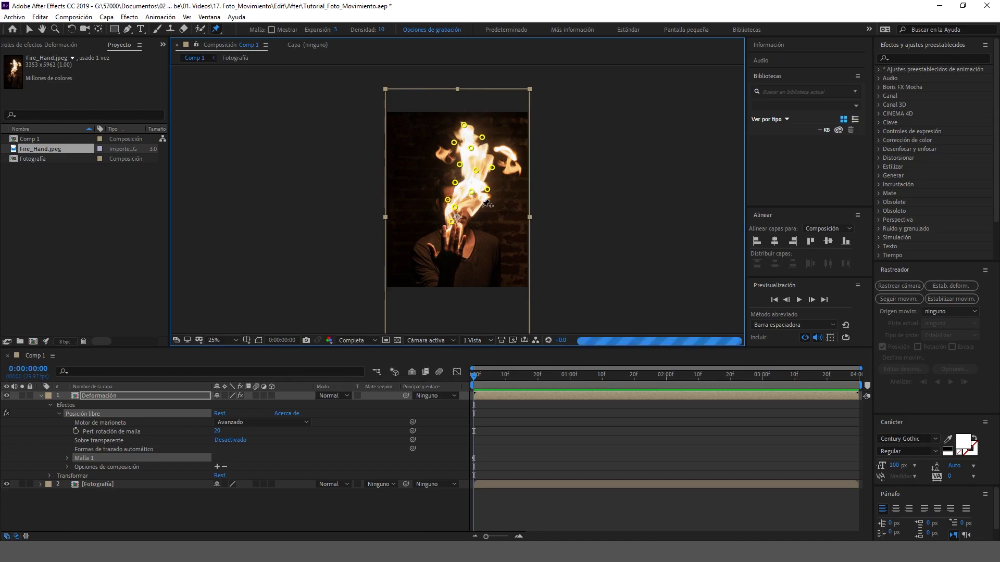
left_click(481, 208)
left_click(467, 215)
left_click(442, 222)
left_click(463, 226)
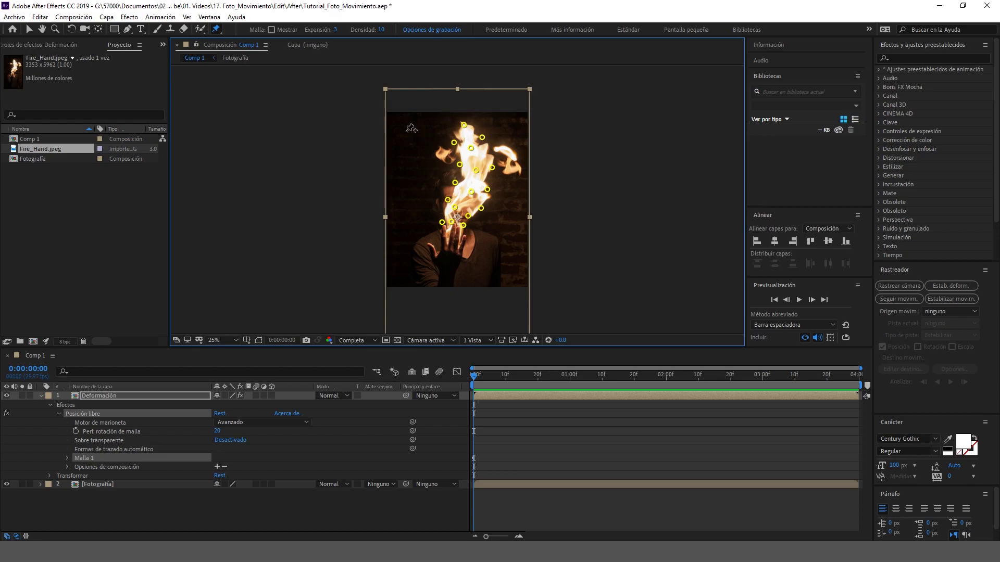
Pin the image's four corners and edge midpoints, then test-drag a pin and undo it
left_click(390, 117)
left_click(525, 114)
left_click(389, 284)
left_click(526, 284)
left_click(463, 285)
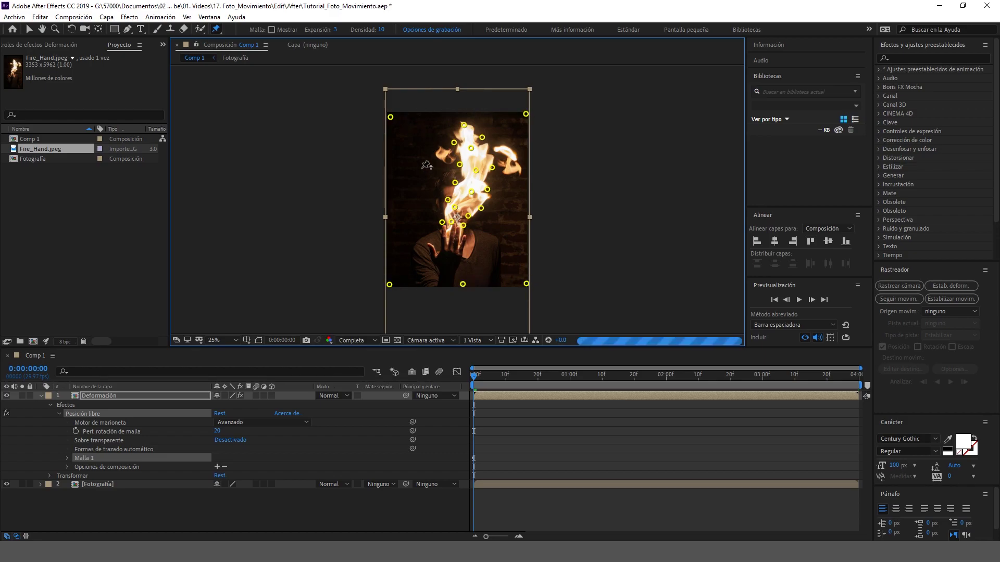
left_click(389, 193)
left_click(526, 198)
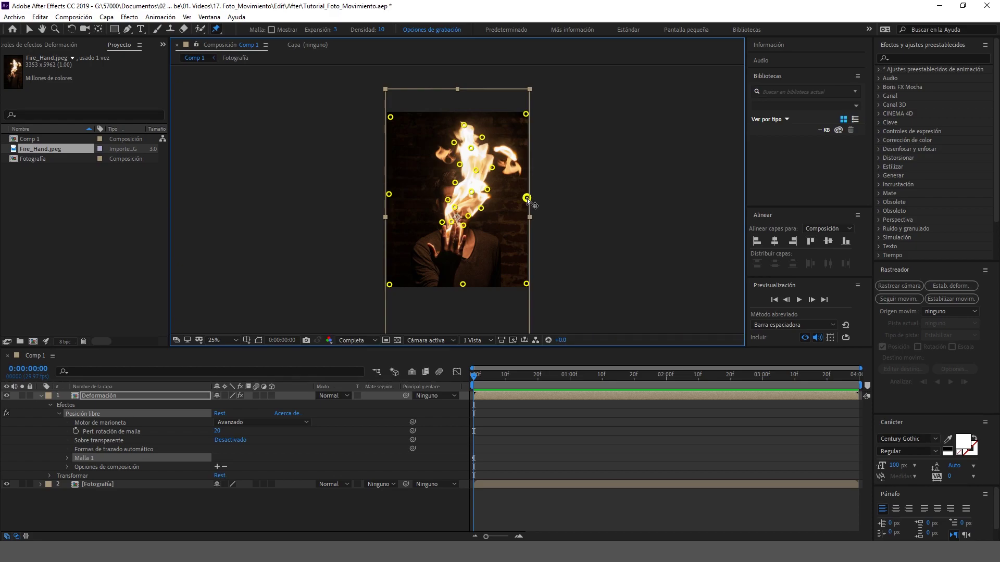
left_click_drag(527, 198, 503, 220)
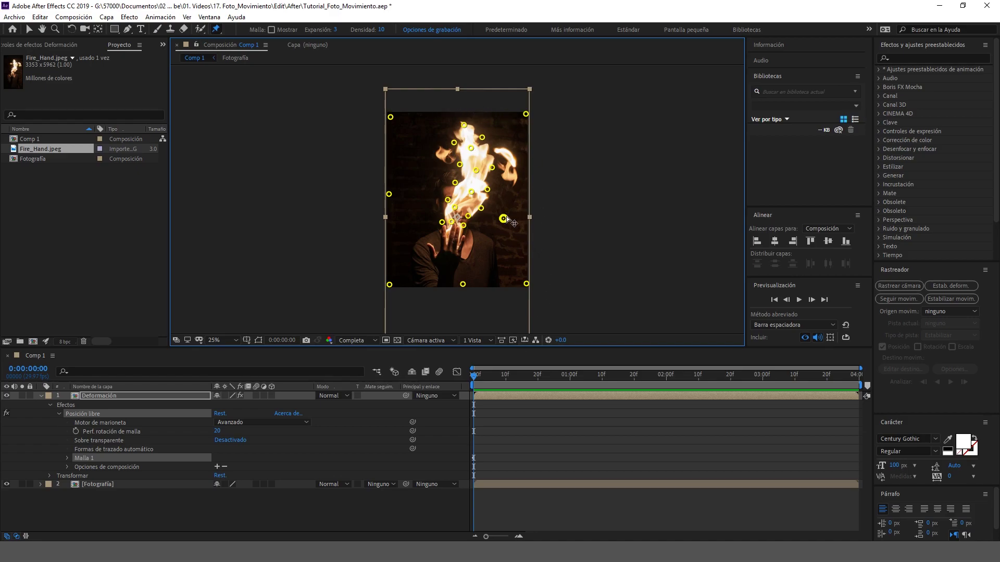
key("ctrl+z")
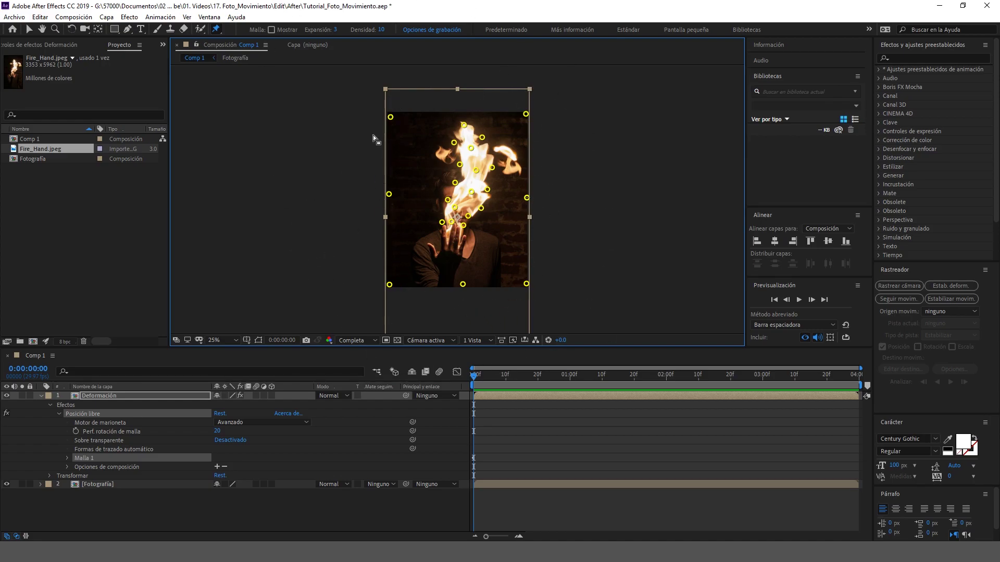
Reveal Malla 1's pin positions and move the time indicator to 0:00:03:29
left_click(67, 458)
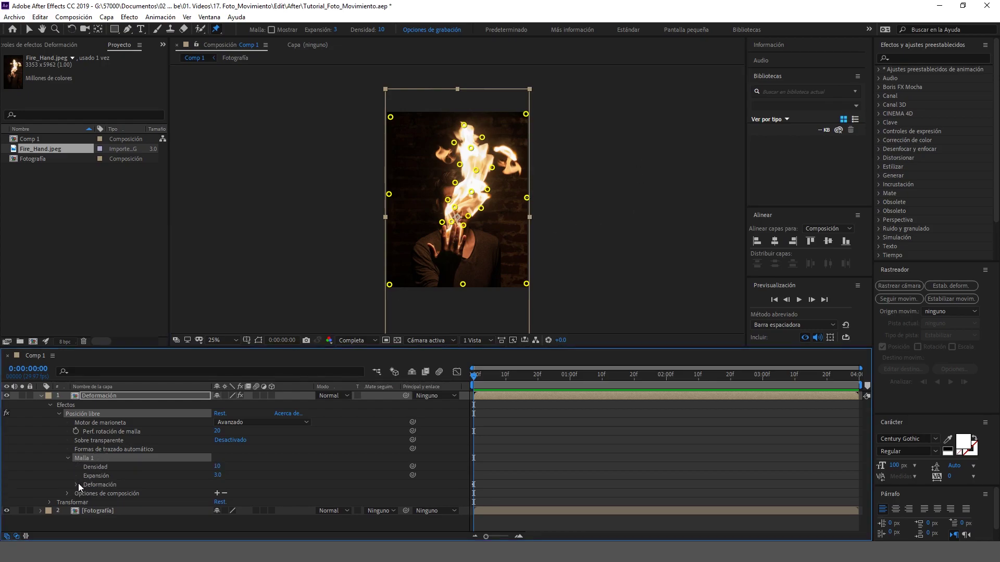
left_click(77, 484)
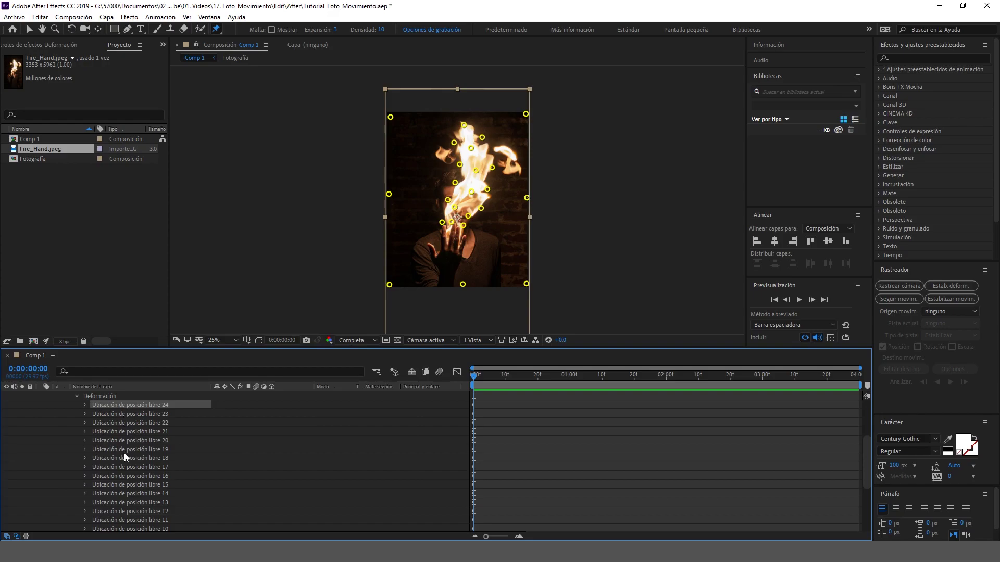
scroll(124, 453, "down", 4)
scroll(124, 458, "up", 4)
left_click_drag(617, 374, 929, 355)
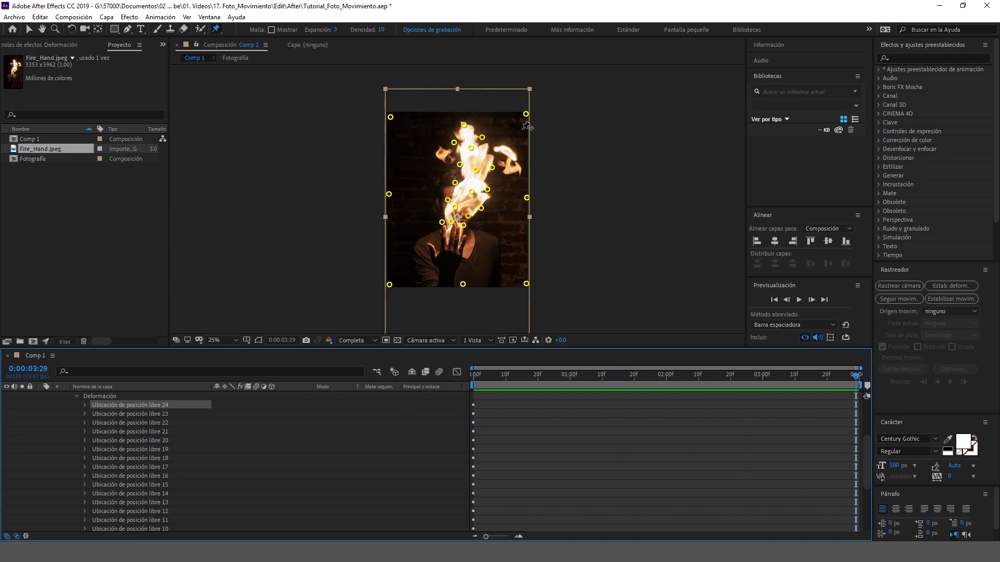
Pull the top flame pins up and left and nudge the mid-flame pin left
left_click_drag(464, 125, 455, 111)
left_click_drag(471, 148, 465, 134)
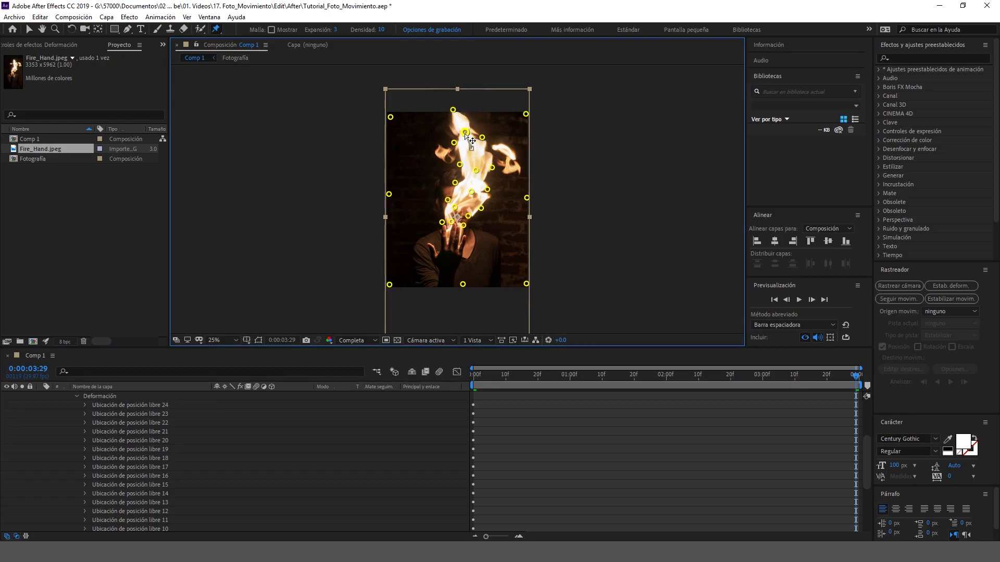
left_click(473, 191)
left_click_drag(475, 188, 469, 193)
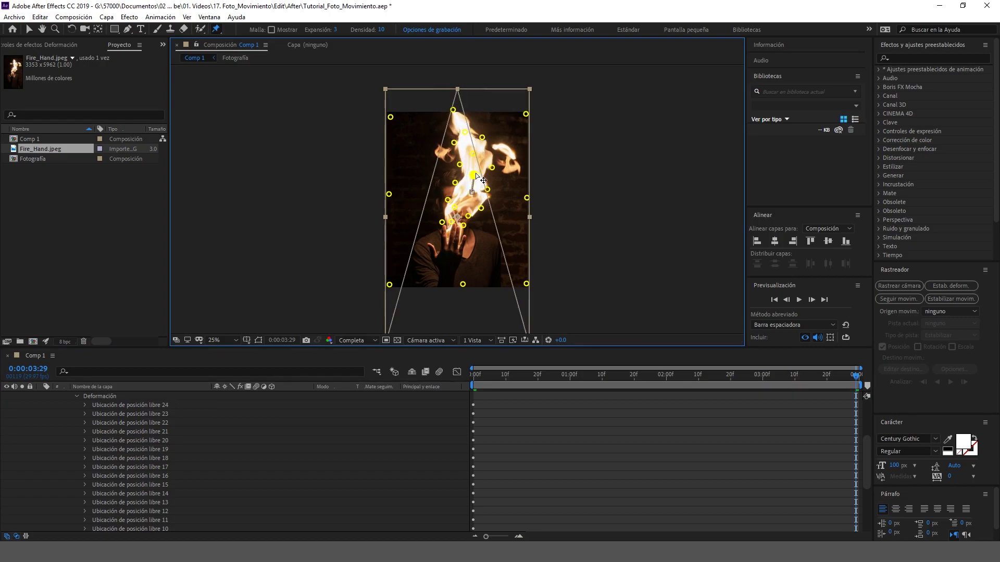
left_click(452, 213)
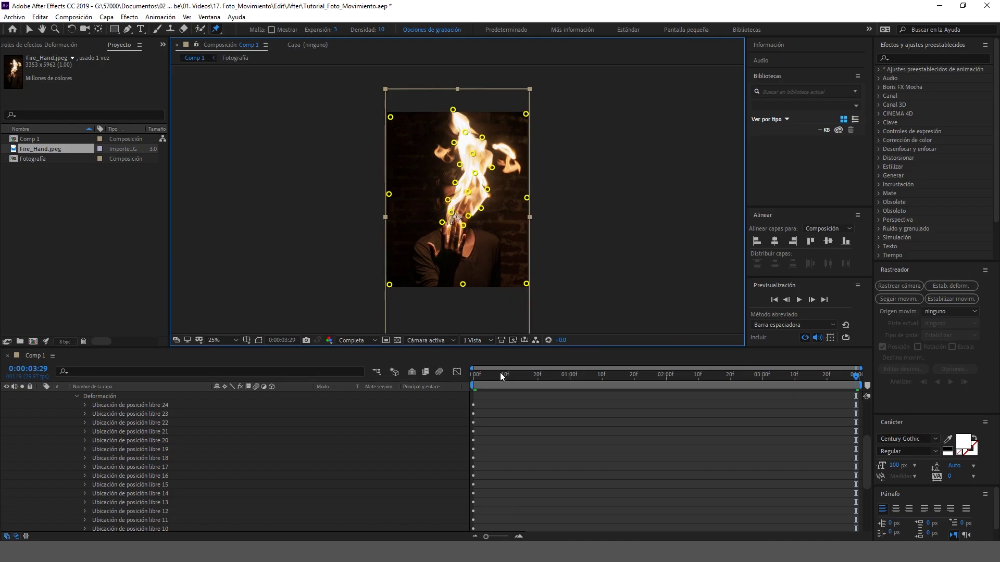
Preview the flame animation, then return to the last frame
left_click(452, 389)
key("space")
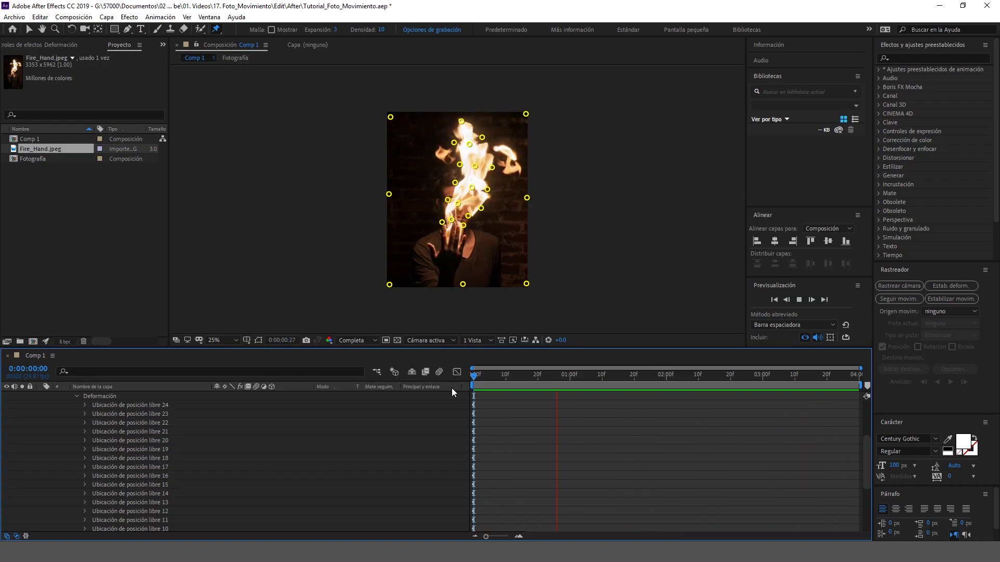
key("space")
key("End")
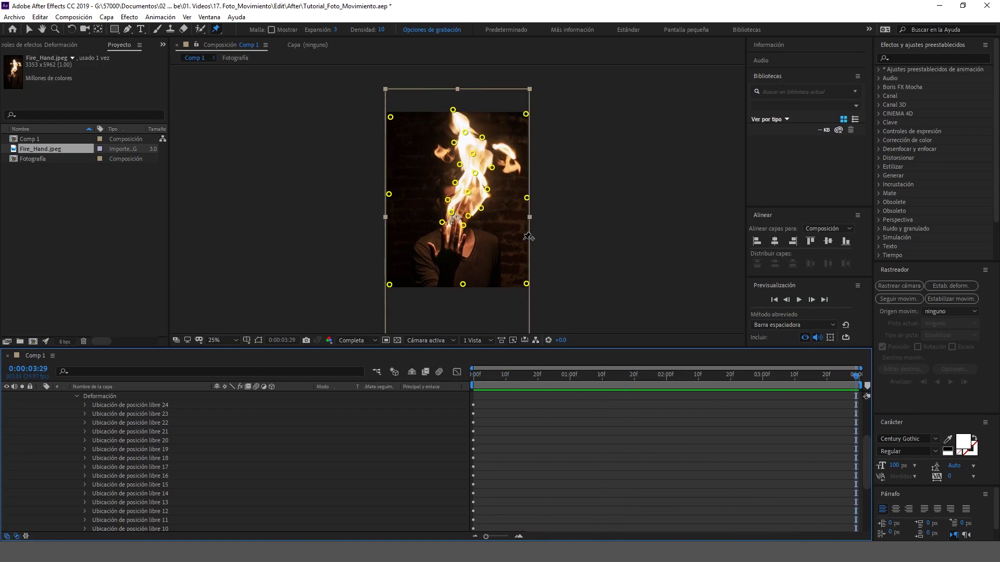
Select the right- and left-side flame pins, preview again and return to the end
left_click(482, 209)
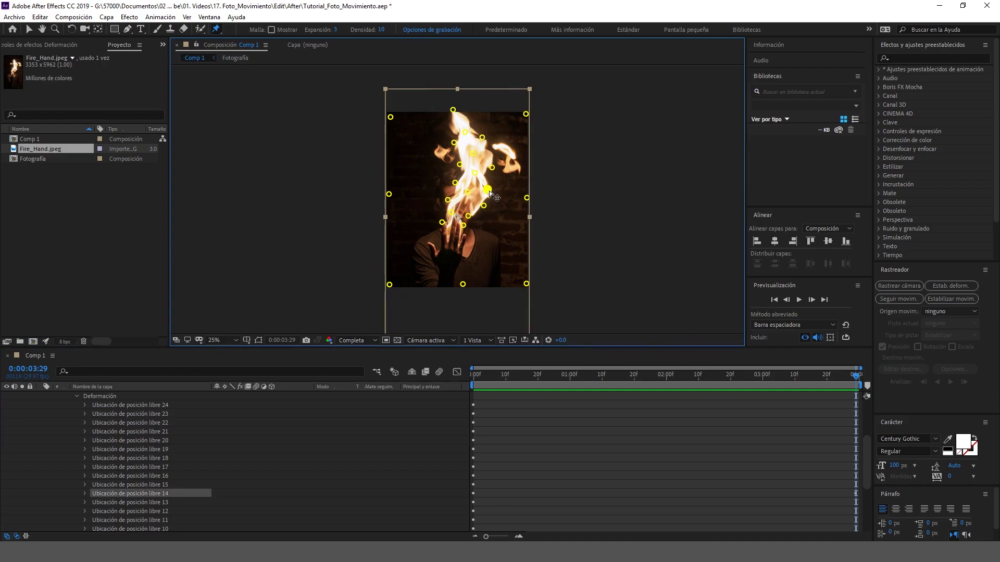
left_click(492, 167)
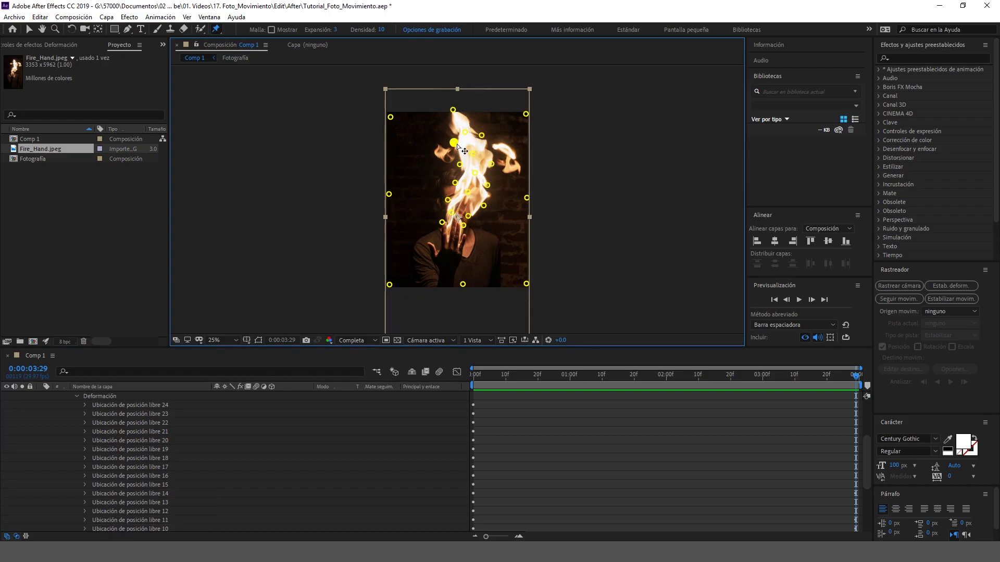
left_click(459, 160)
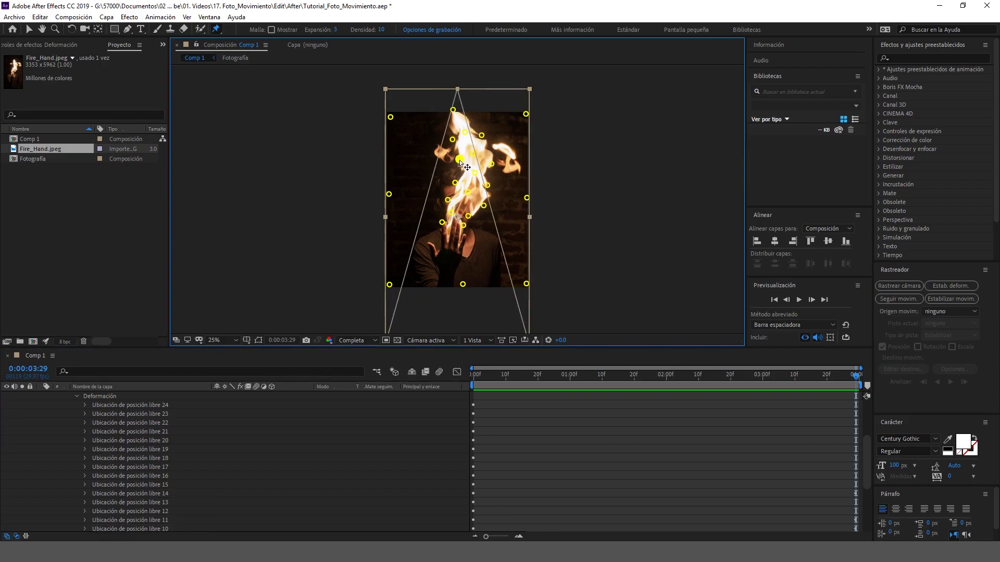
left_click(449, 194)
key("space")
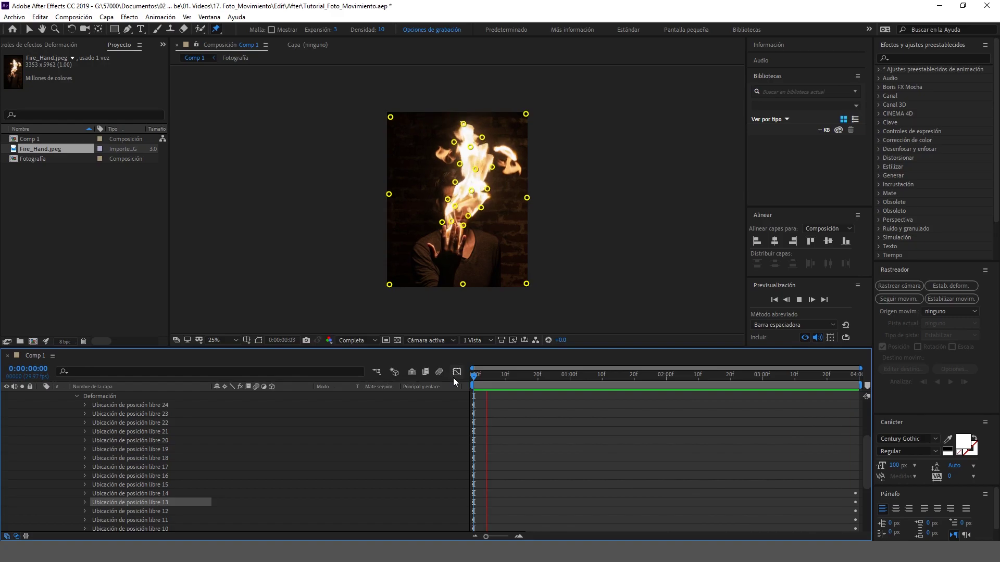
key("space")
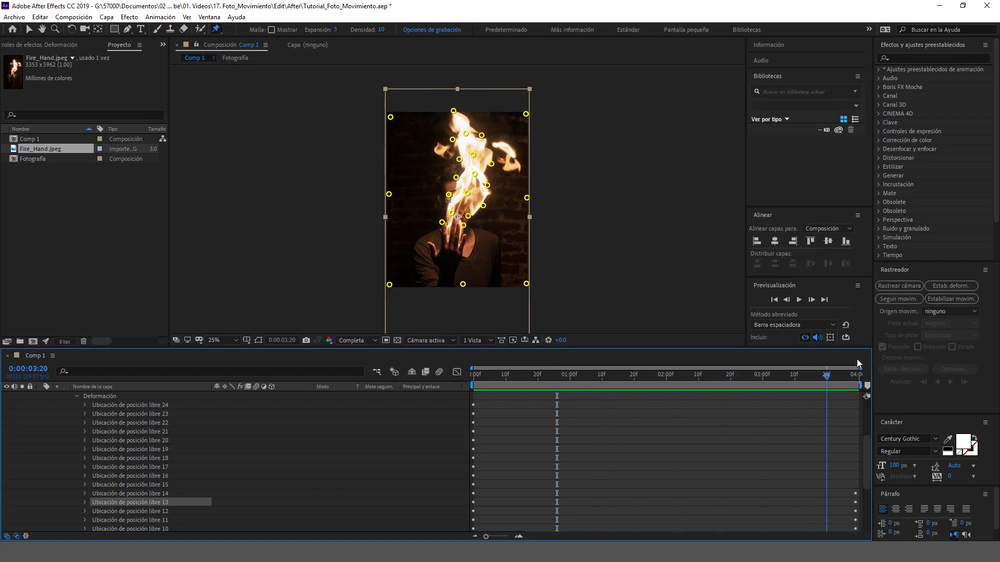
key("End")
Duplicate the Fotografía layer, move the copy to the top of the stack and hide it
key("u")
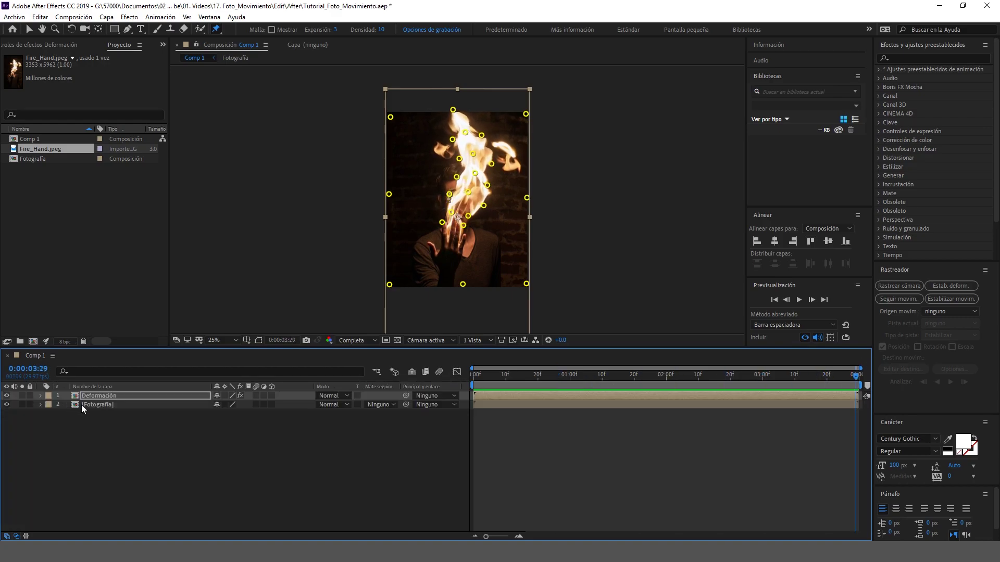
left_click(90, 405)
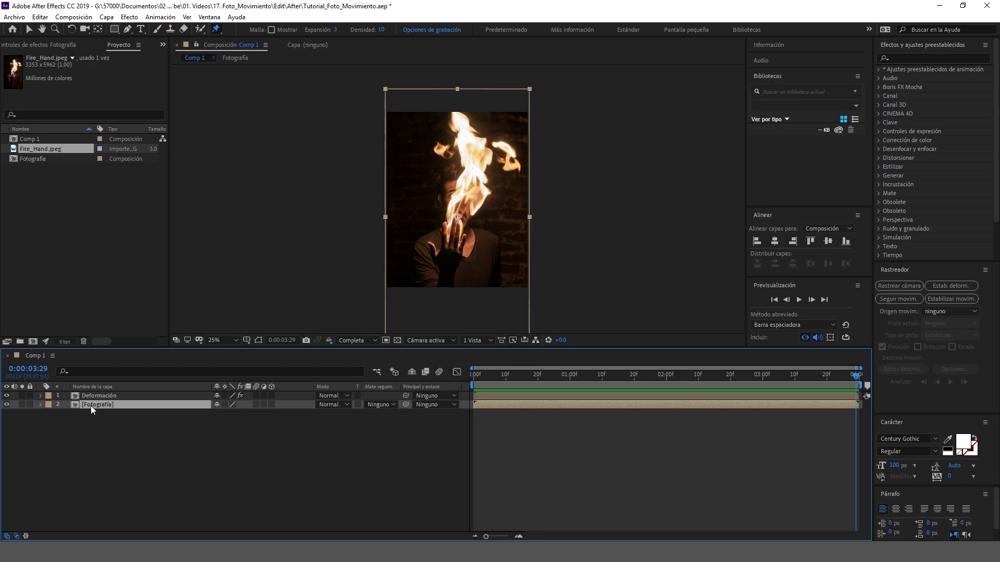
key("ctrl+d")
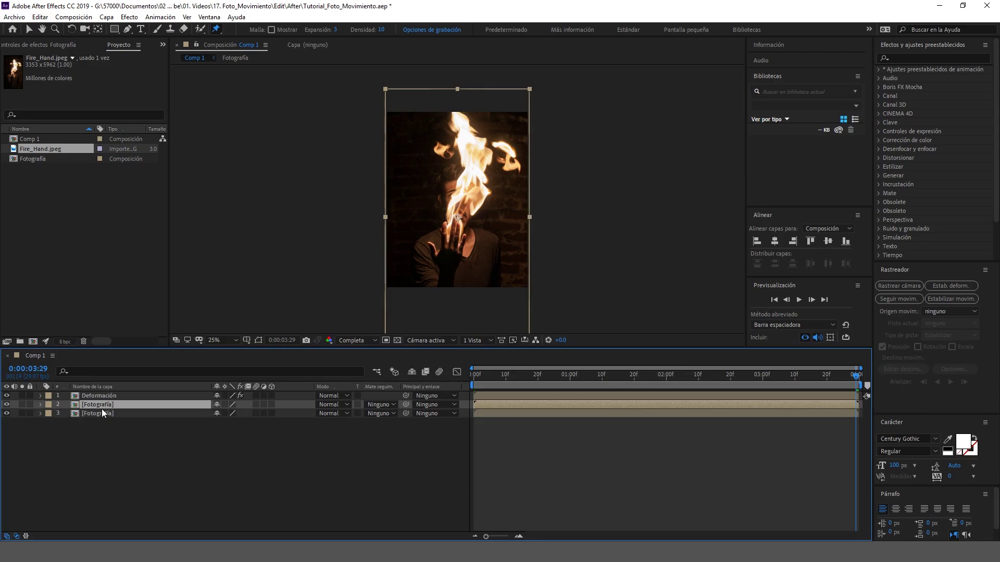
left_click_drag(102, 406, 104, 395)
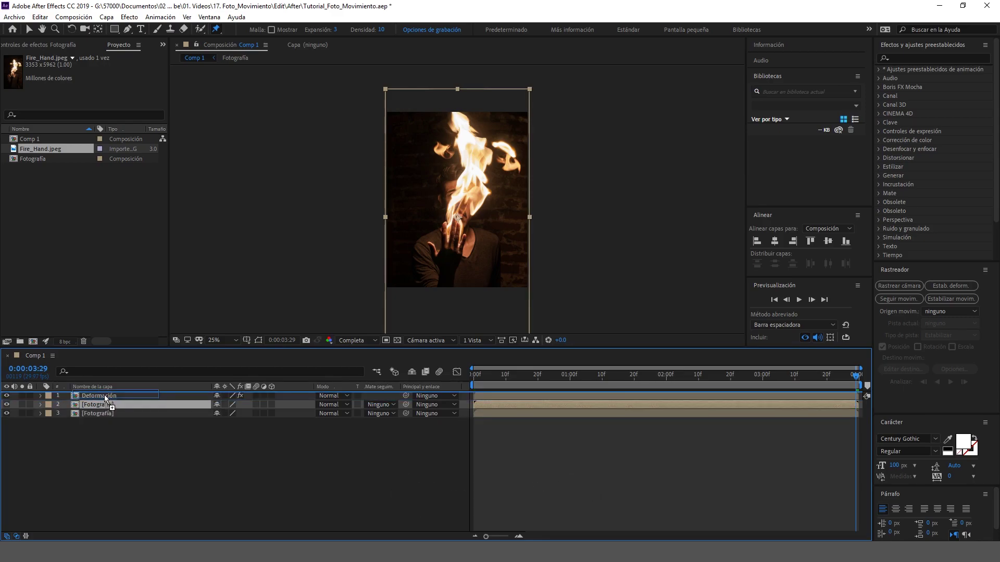
left_click(132, 29)
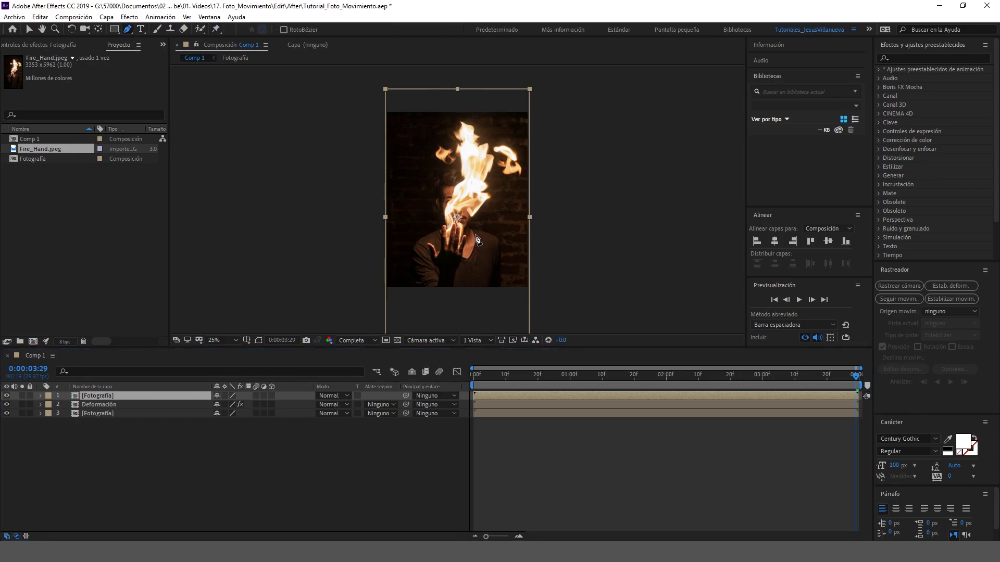
left_click(7, 397)
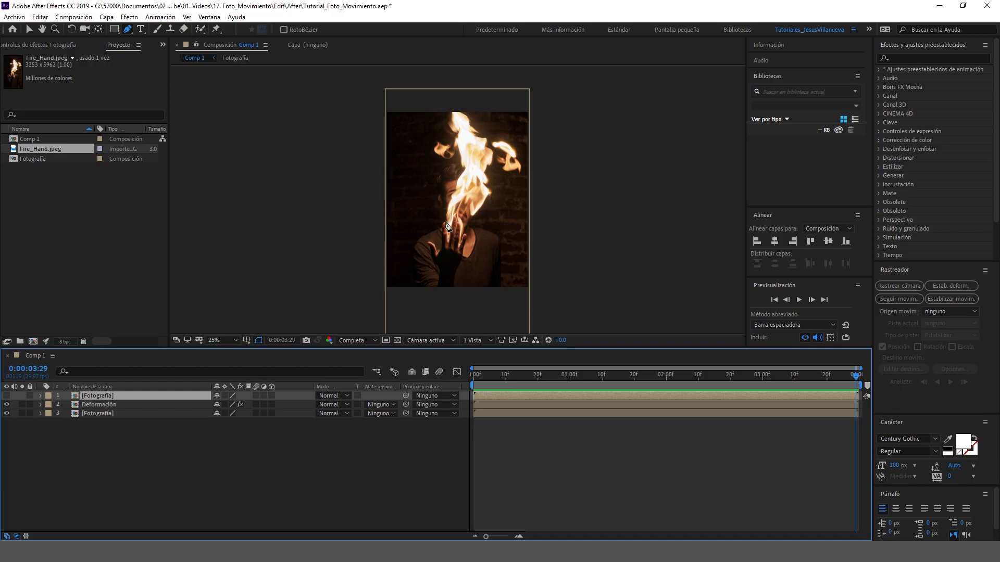
Zoom in and trace a Pen mask from the flame's base up its left edge and across the tip
scroll(447, 225, "up", 4)
left_click_drag(420, 212, 466, 241)
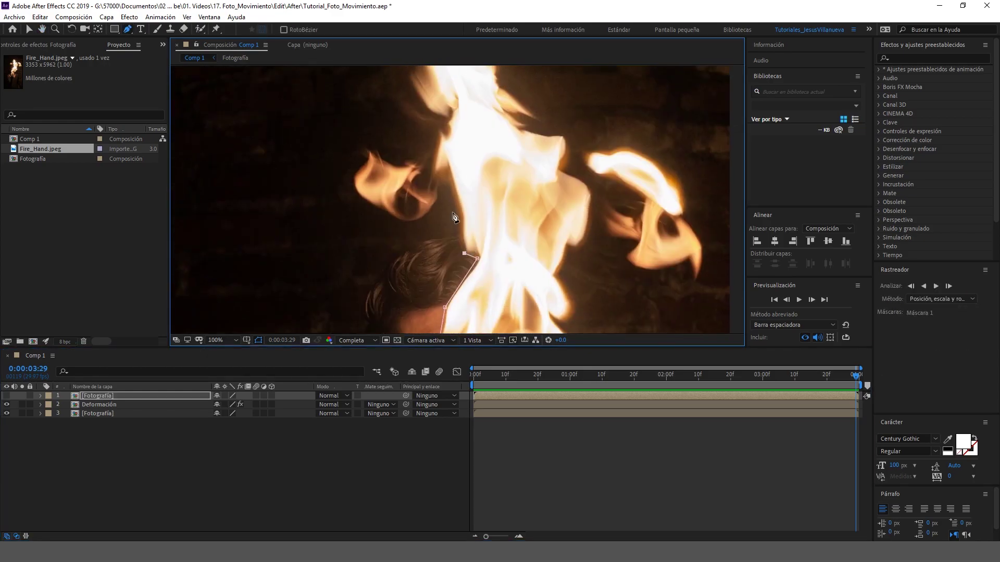
left_click(438, 217)
left_click(449, 197)
left_click_drag(441, 125, 419, 142)
left_click(433, 178)
left_click(472, 178)
left_click(554, 268)
left_click_drag(557, 271, 375, 167)
left_click(359, 178)
left_click(391, 182)
left_click(399, 204)
left_click_drag(428, 257, 397, 169)
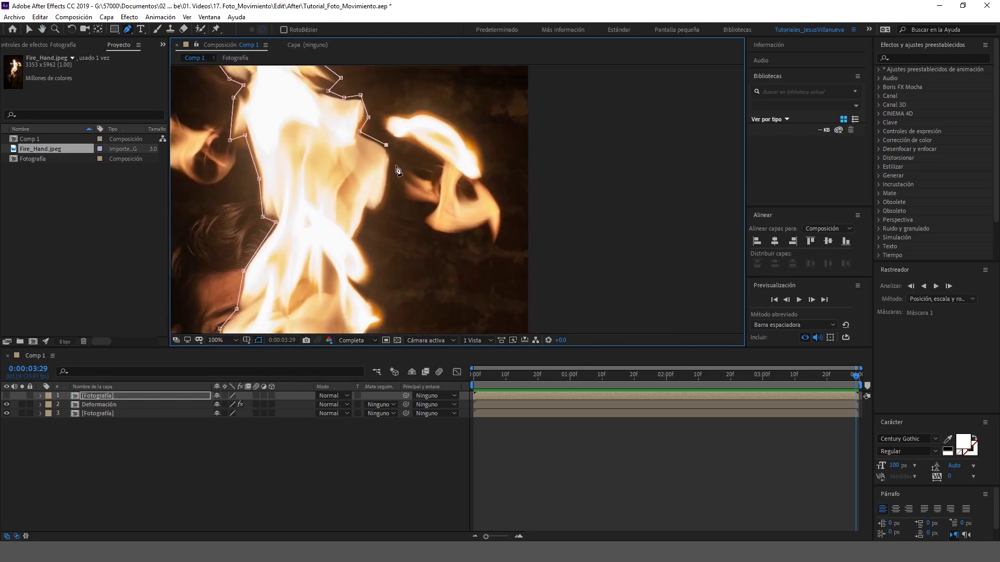
mouse_move(359, 244)
left_mouse_down()
mouse_move(401, 151)
mouse_move(418, 186)
mouse_move(483, 130)
left_mouse_up()
Continue the mask down the flame's right and inner edges to the hand, then view at 33.3%
left_click(425, 176)
left_click(475, 126)
left_click(450, 170)
left_click(415, 208)
left_click(399, 162)
left_click(375, 164)
left_click(358, 200)
left_click(370, 220)
left_click(381, 253)
left_click(376, 275)
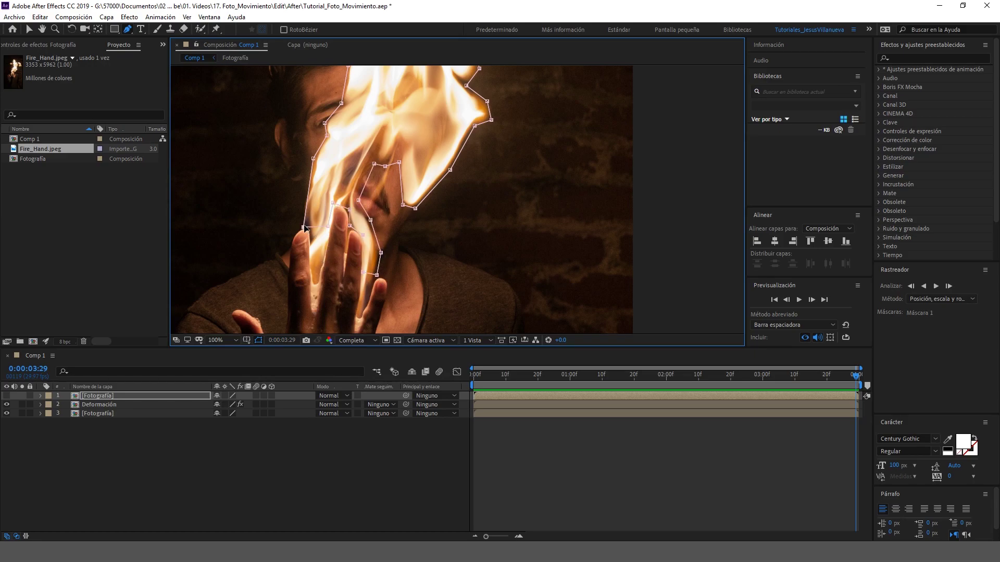
left_click(229, 339)
left_click(222, 431)
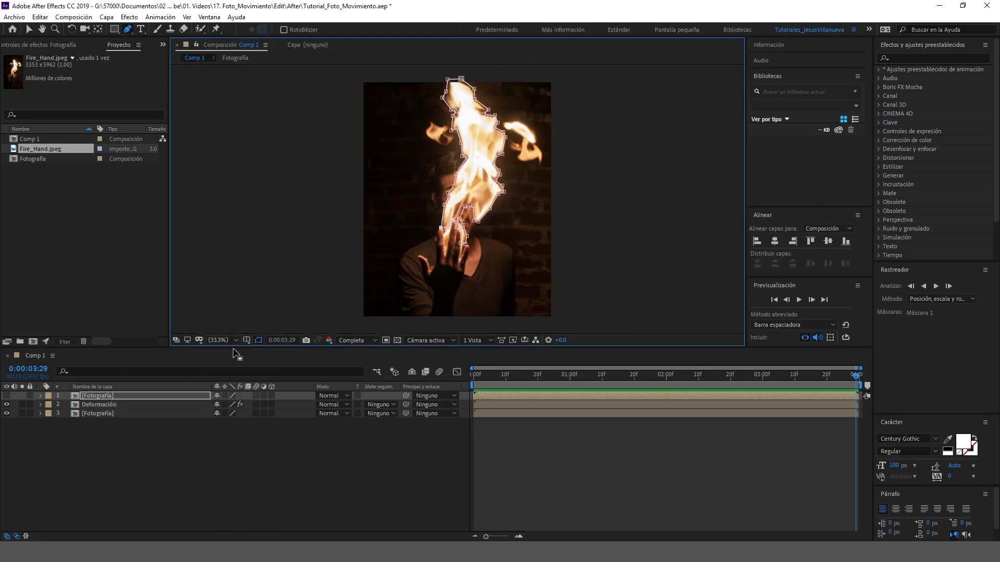
Give the top Fotografía's Máscara 1 a 50-pixel feather, invert it and preview the result
key("v")
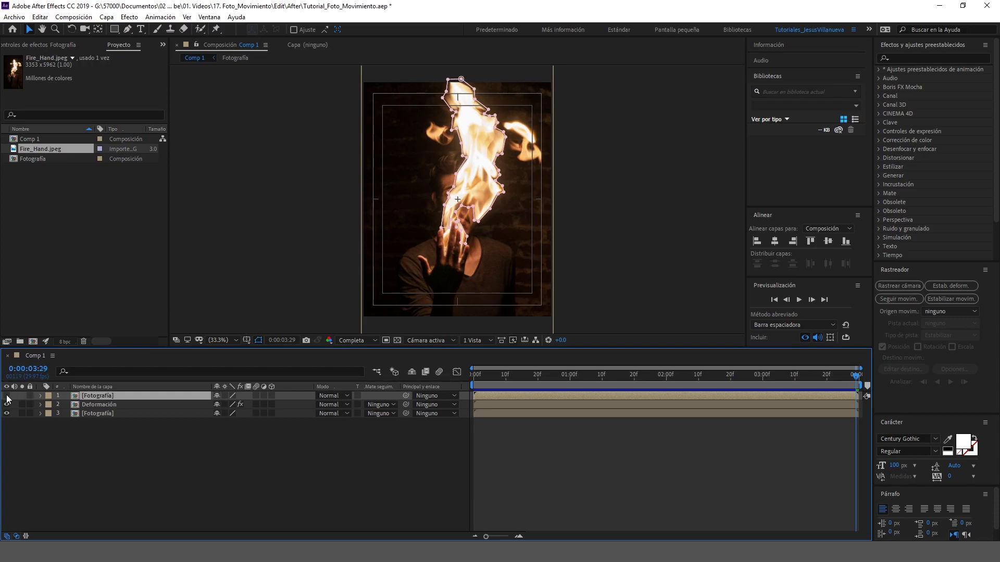
key("ctrl+t")
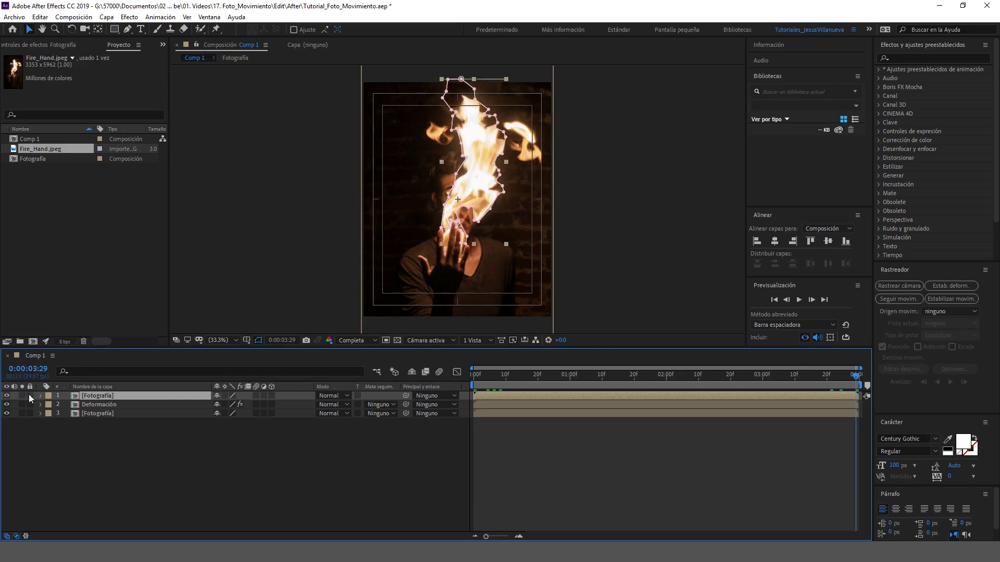
left_click(40, 396)
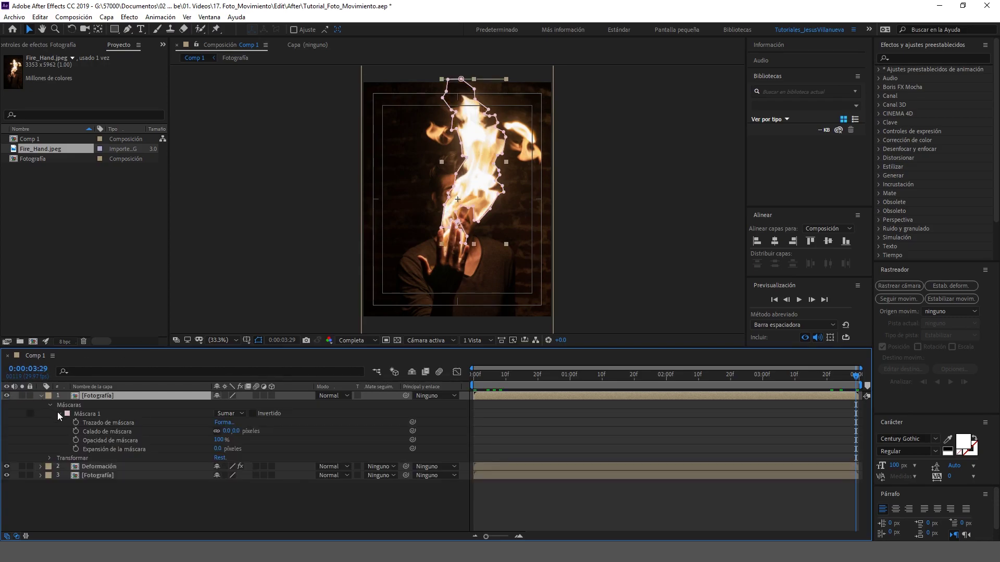
left_click(225, 431)
type("50")
key("Return")
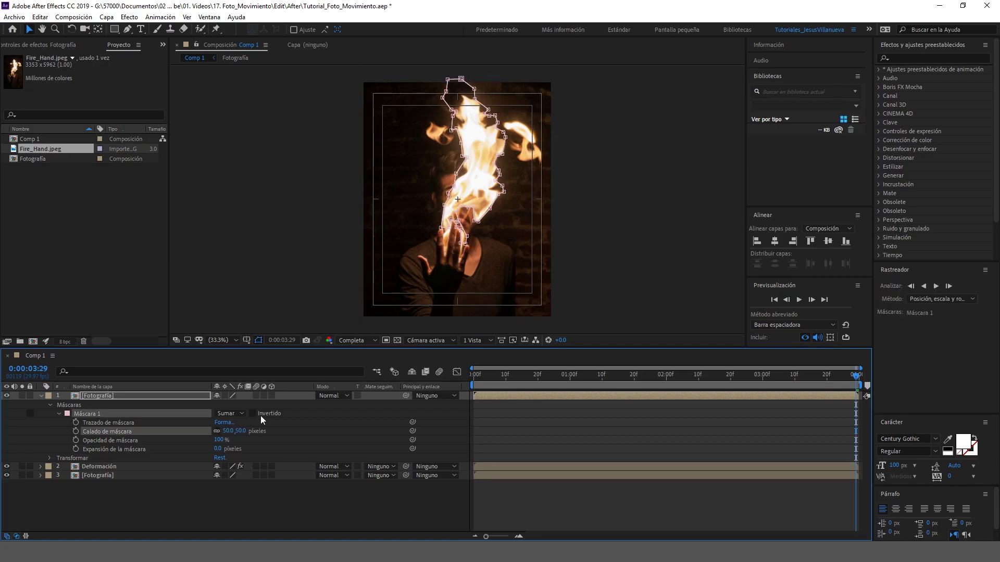
left_click(253, 414)
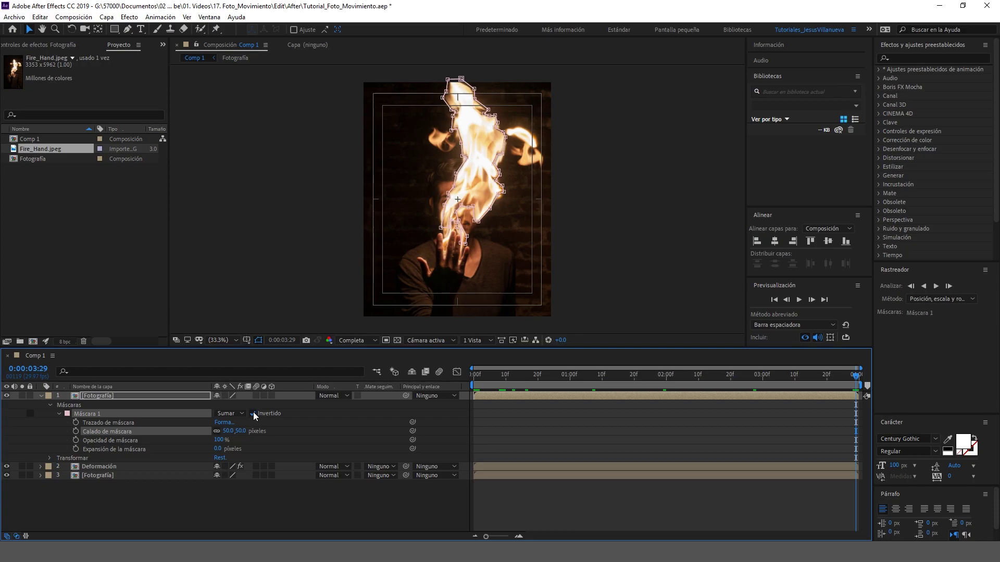
key("space")
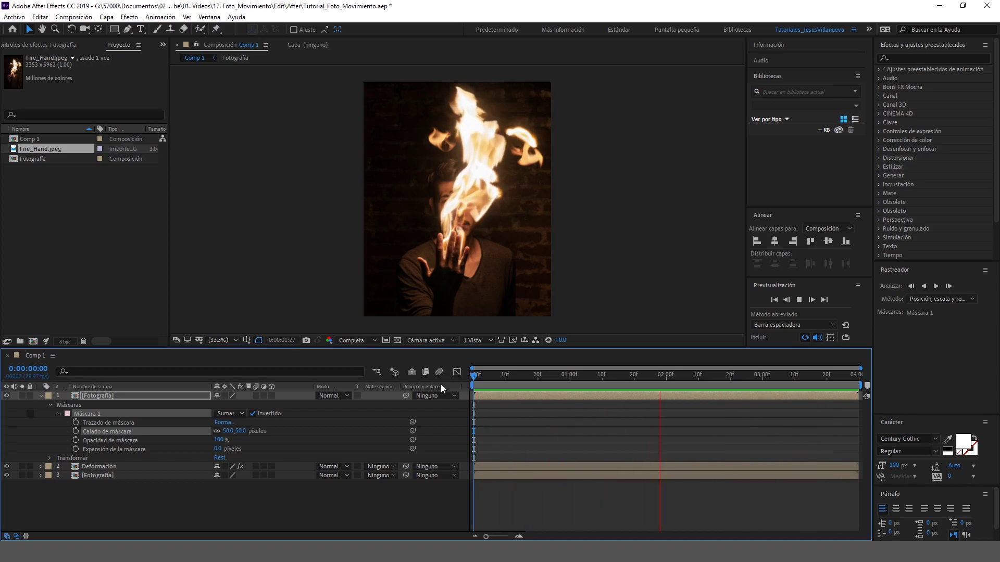
key("space")
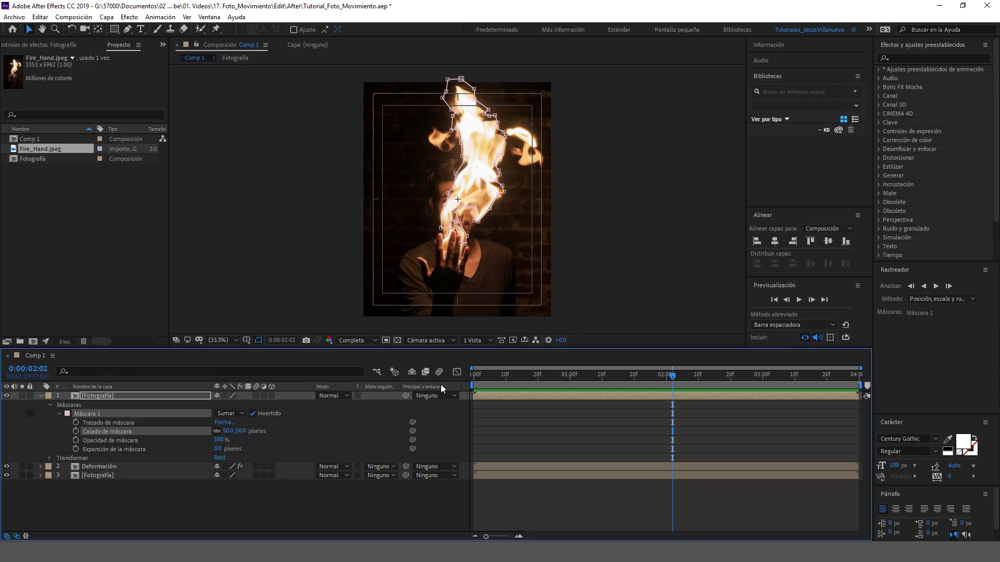
left_click(99, 467)
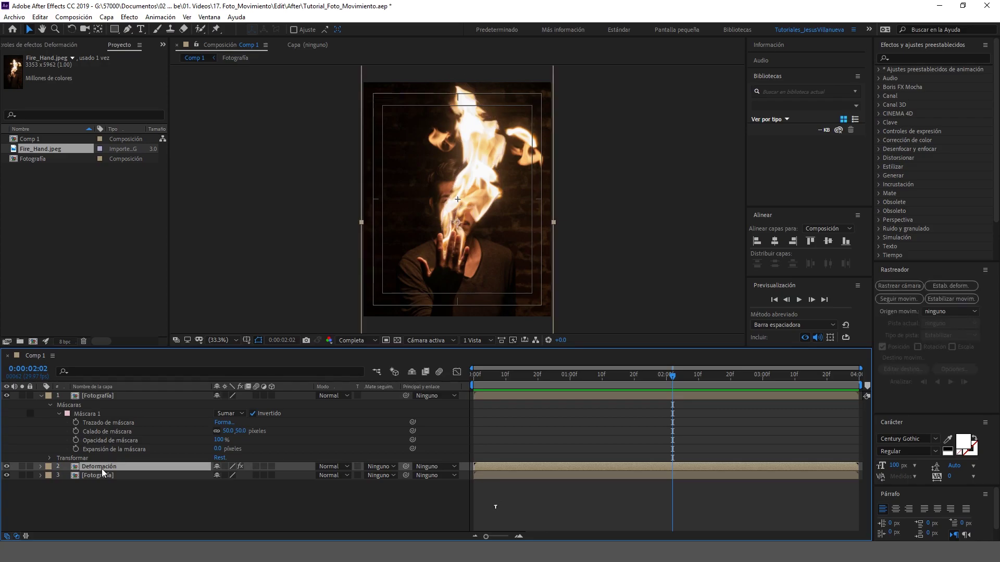
Set an opacity keyframe of 0% on Deformación at 0:00:00:00
key("t")
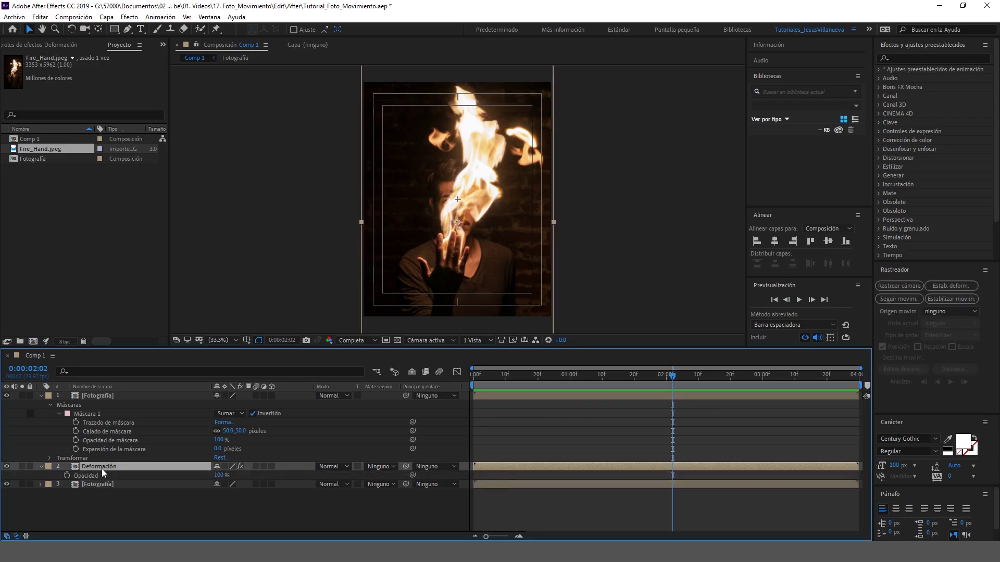
left_click_drag(509, 375, 460, 381)
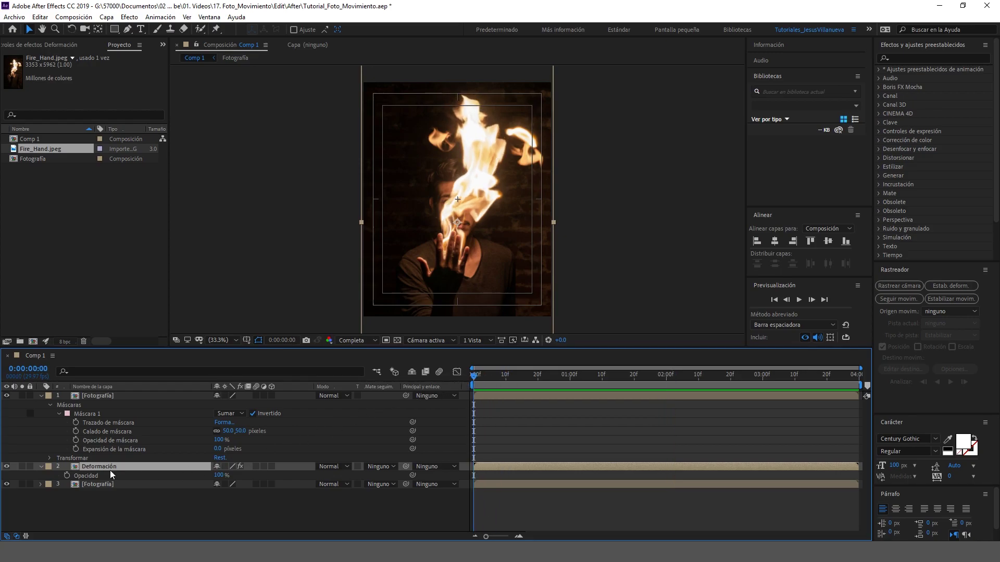
left_click(67, 476)
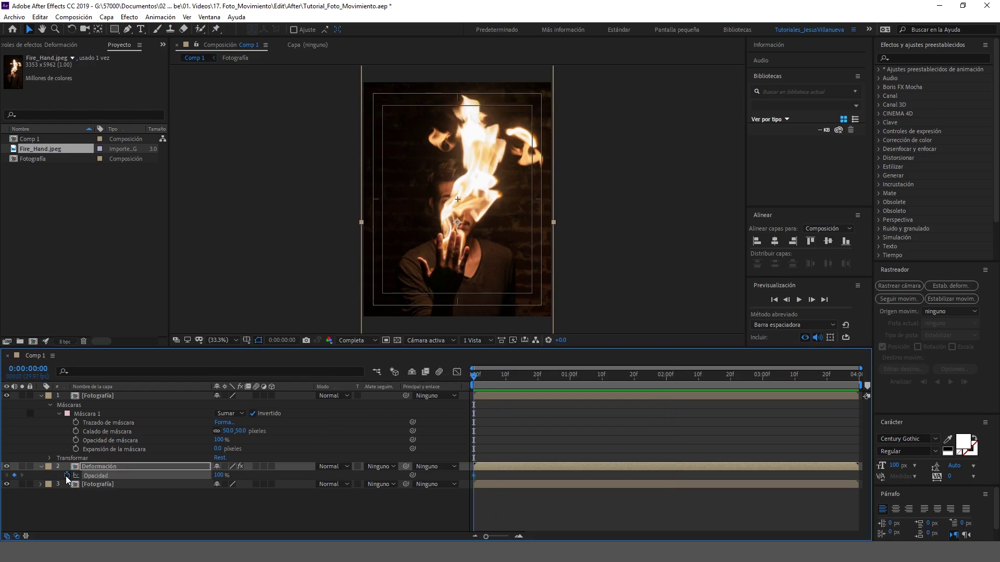
left_click(219, 476)
type("0")
key("Return")
Key Deformación's opacity to 100% at 0:00:02:00 and back to 0% at the end
left_click_drag(672, 385, 669, 384)
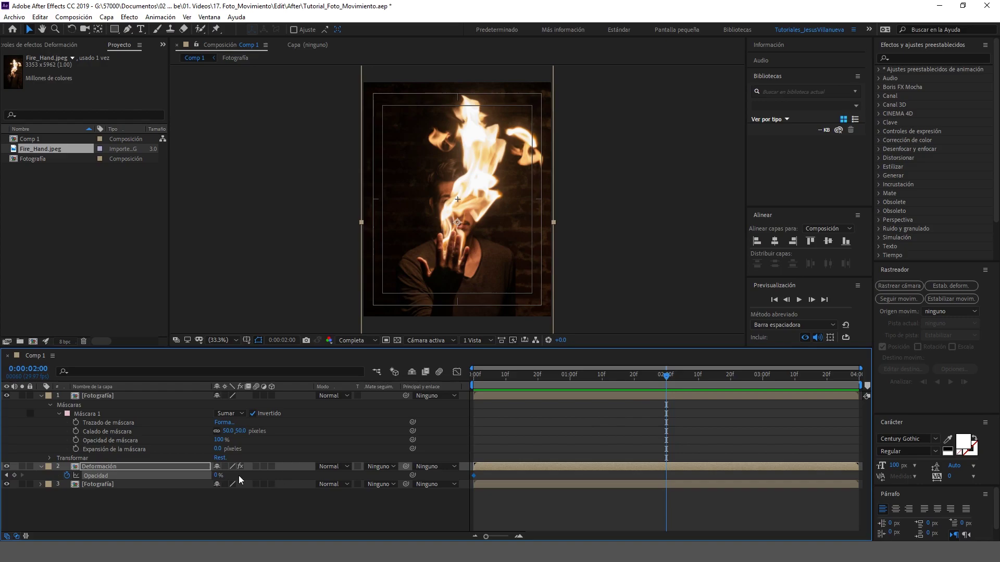
left_click(215, 475)
type("100")
key("Return")
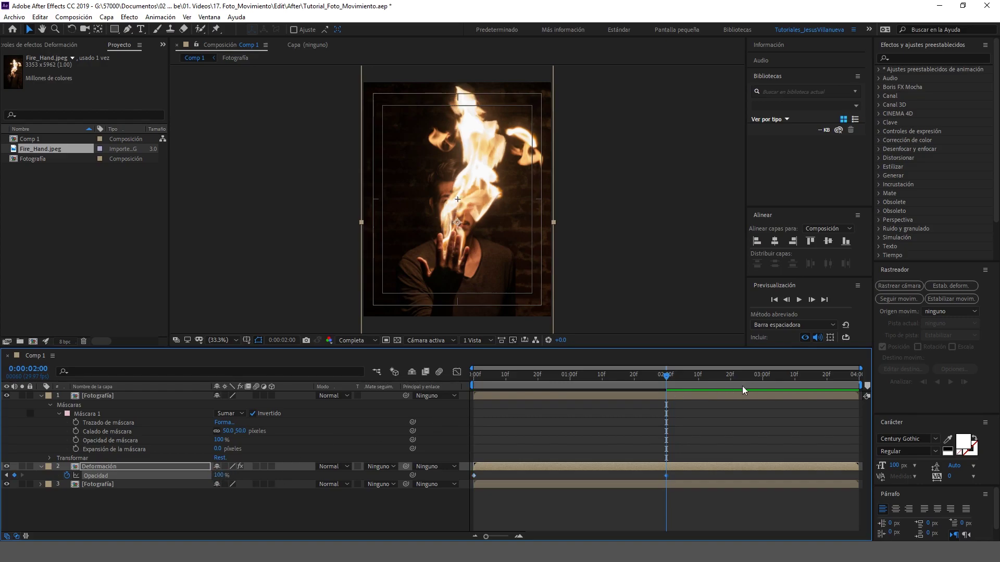
left_click(856, 378)
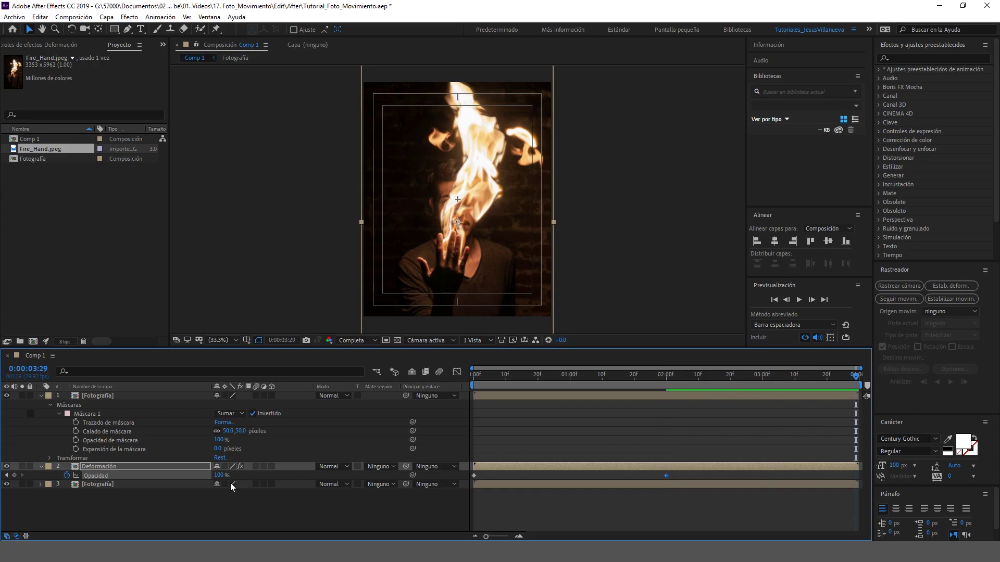
left_click_drag(218, 478, 218, 479)
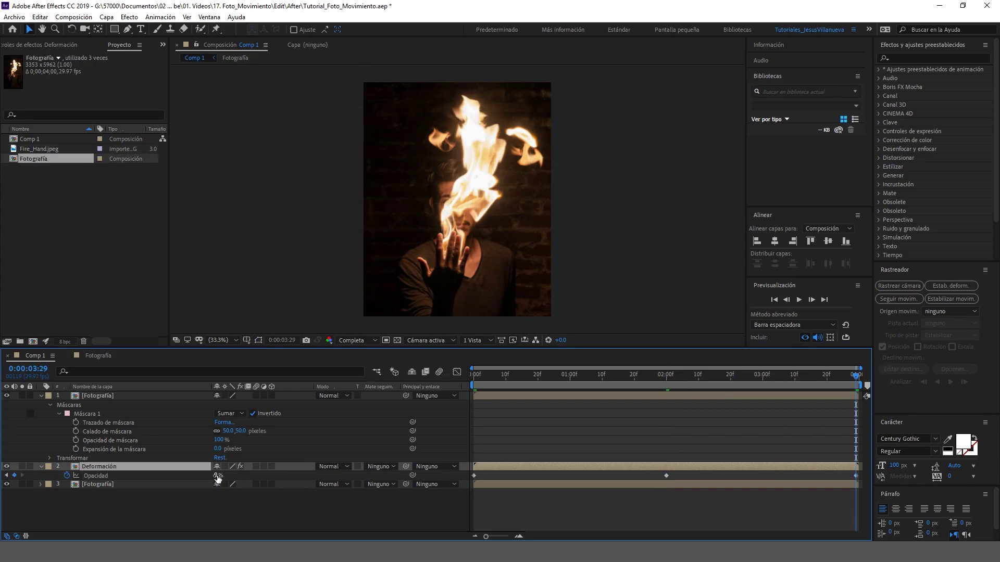
Duplicate Deformación twice, with one copy starting at 2:00 and the other ending at 2:00
key("ctrl+d")
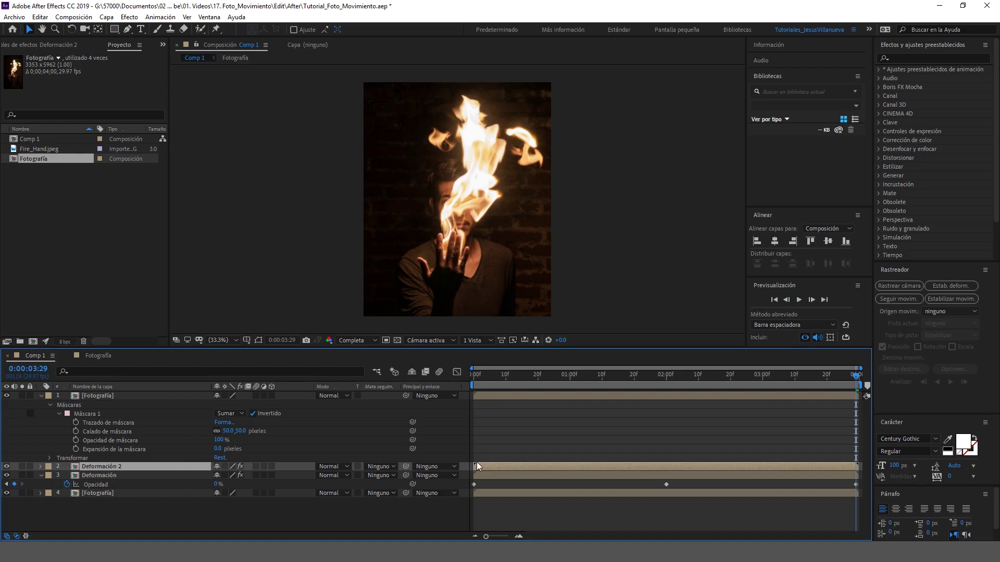
left_click_drag(480, 467, 674, 469)
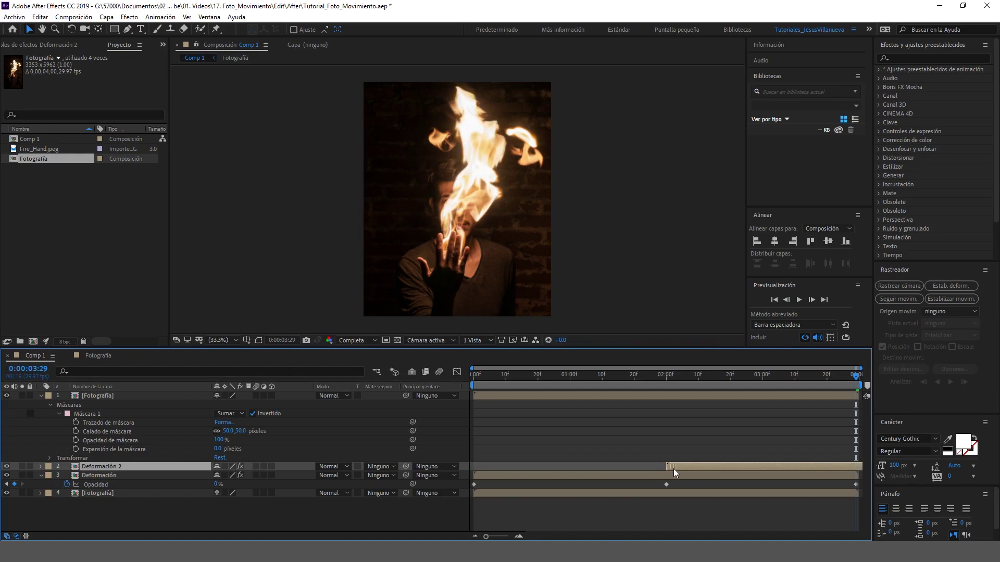
left_click(668, 378)
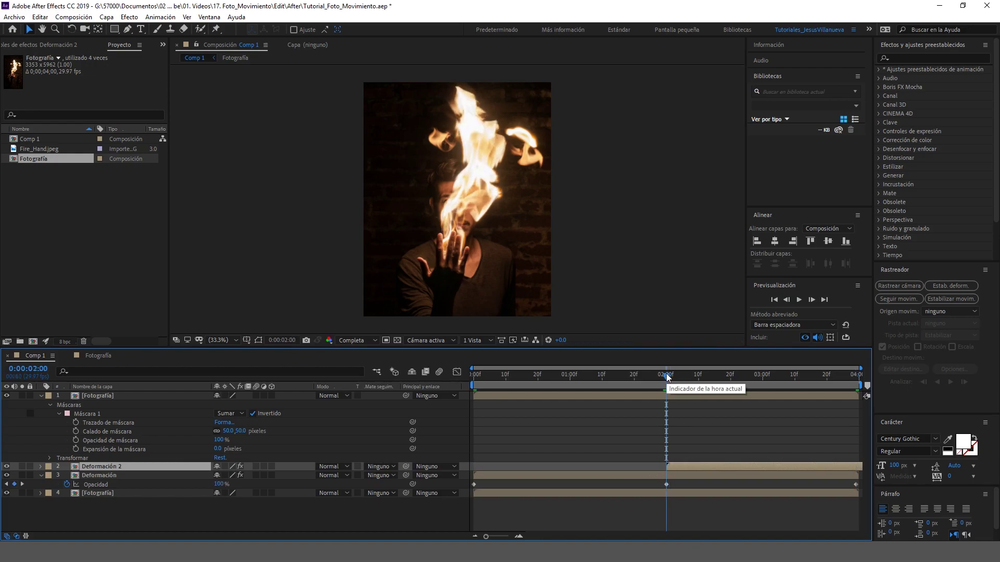
key("ctrl+d")
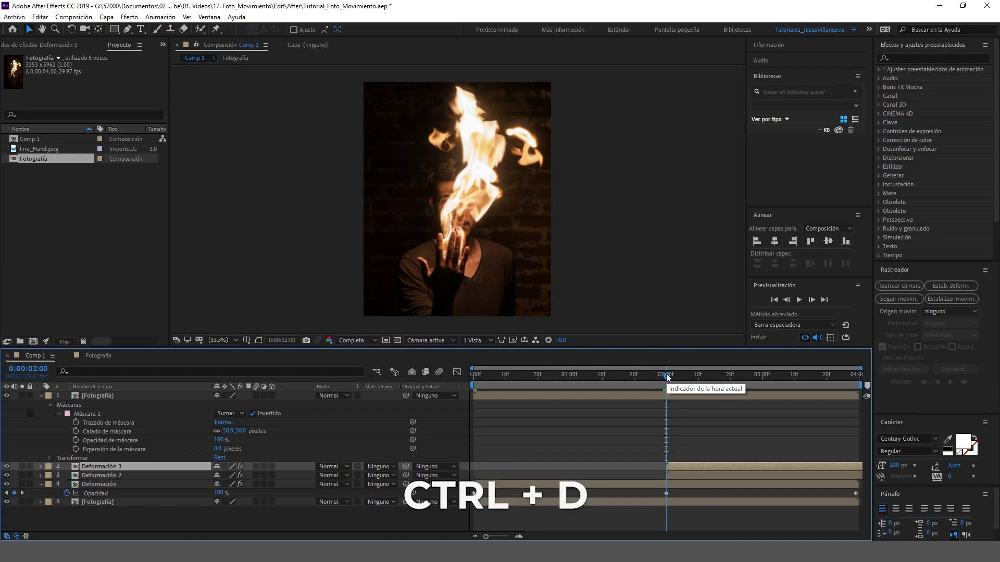
left_click_drag(857, 467, 471, 470)
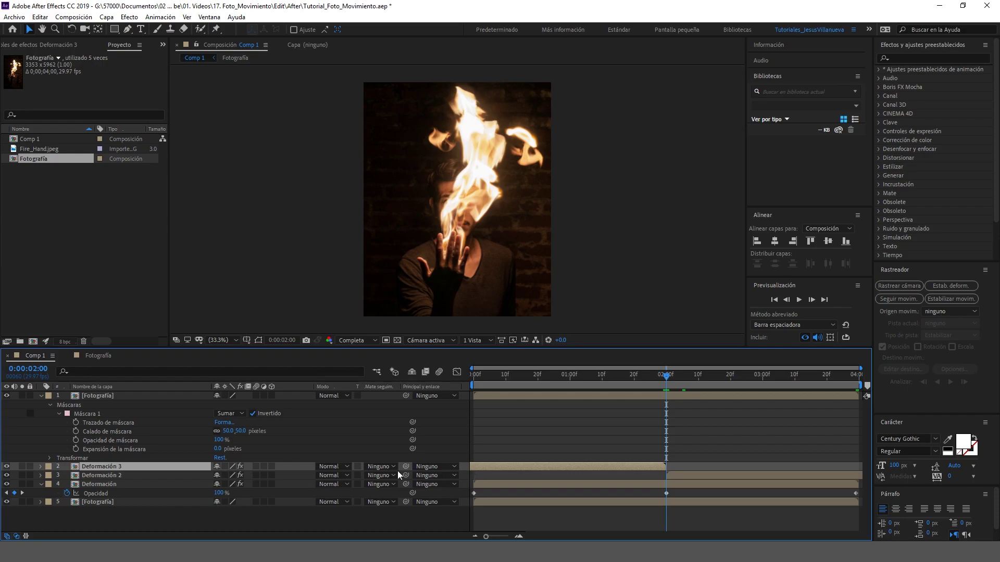
Move the original Deformación layer above both copies and preview the loop from the start
left_click(179, 485)
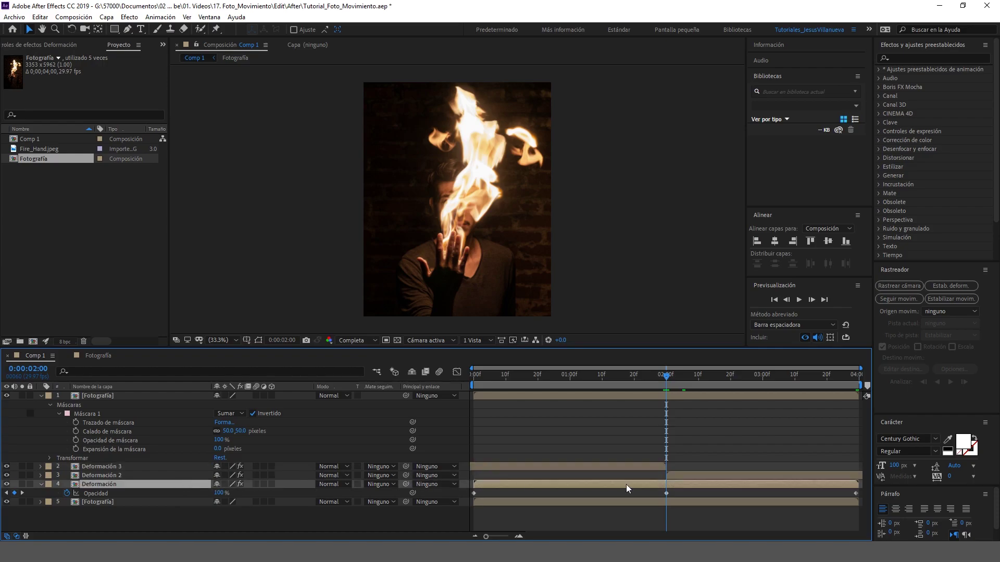
left_click_drag(152, 484, 161, 463)
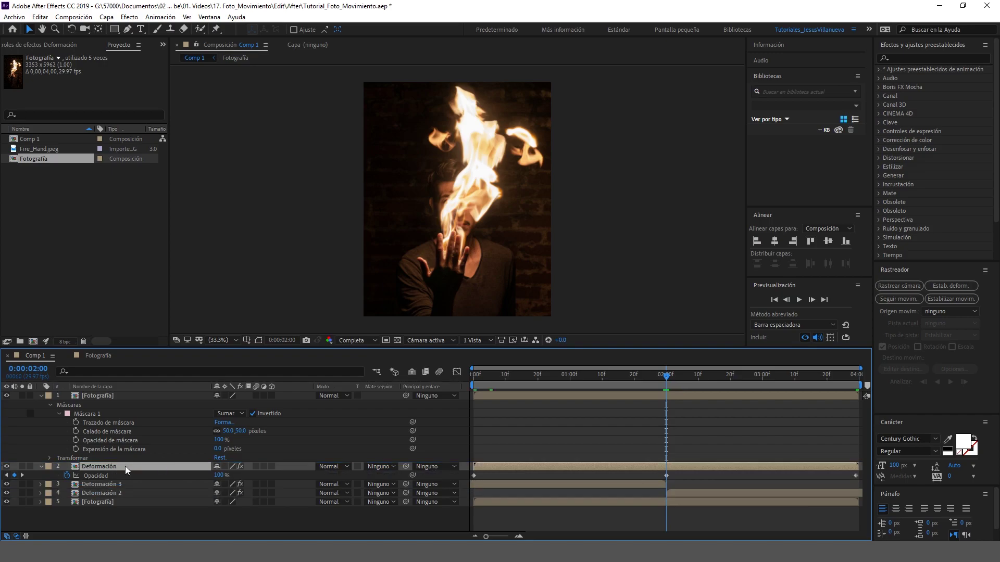
left_click_drag(501, 380, 439, 390)
key("space")
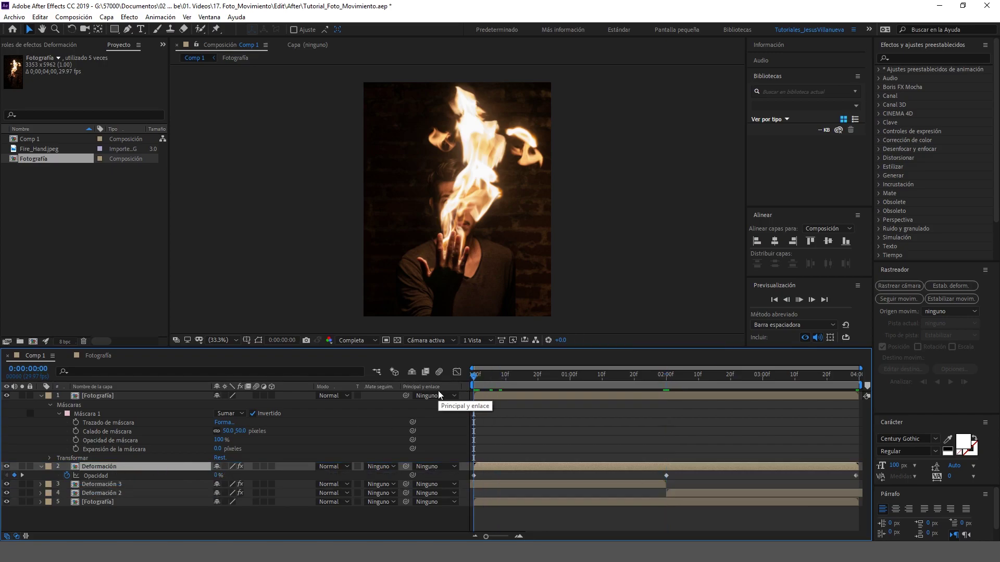